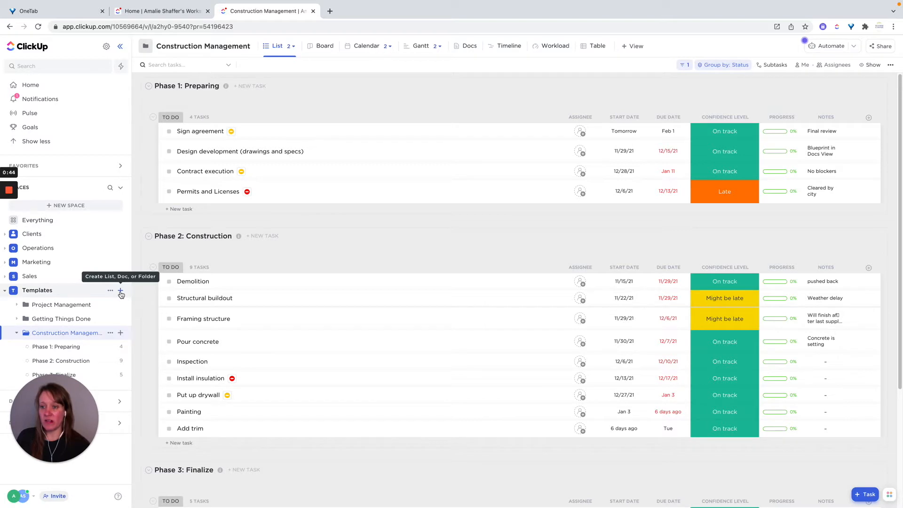
# Start a new folder in the Templates space from the ClickUp Construction Management template and name it CM 2
pyautogui.click(121, 293)
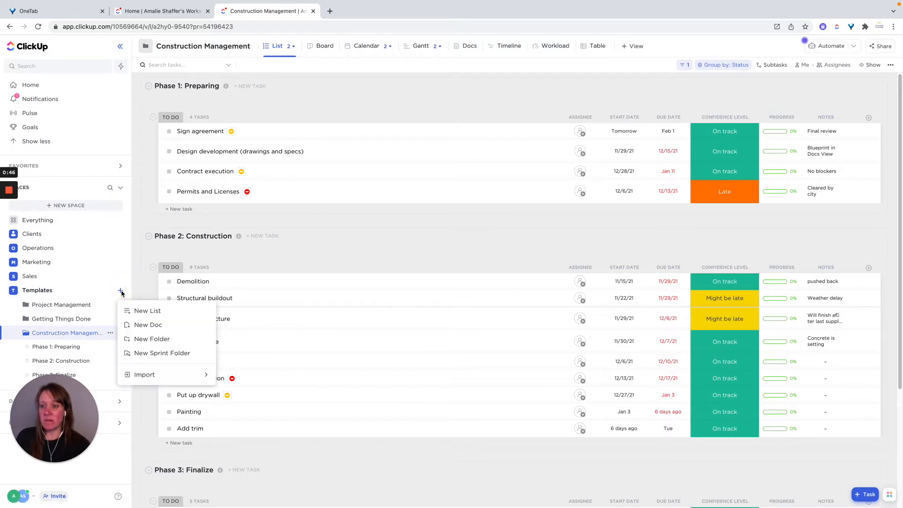
pyautogui.click(146, 339)
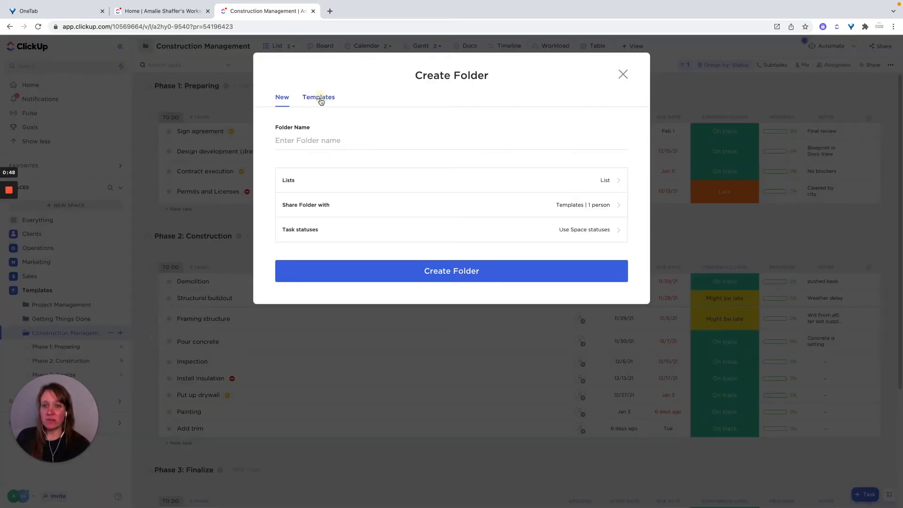
pyautogui.click(319, 97)
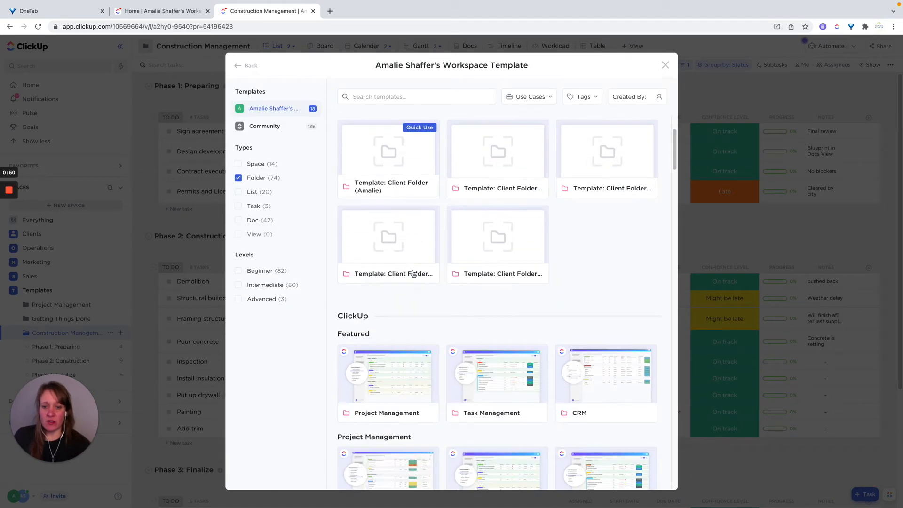
pyautogui.scroll(-3, 412, 274)
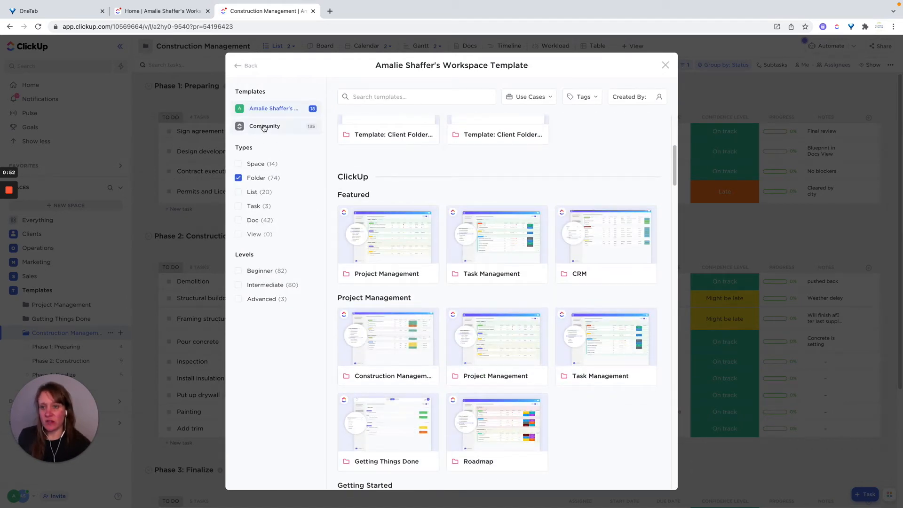
pyautogui.click(390, 352)
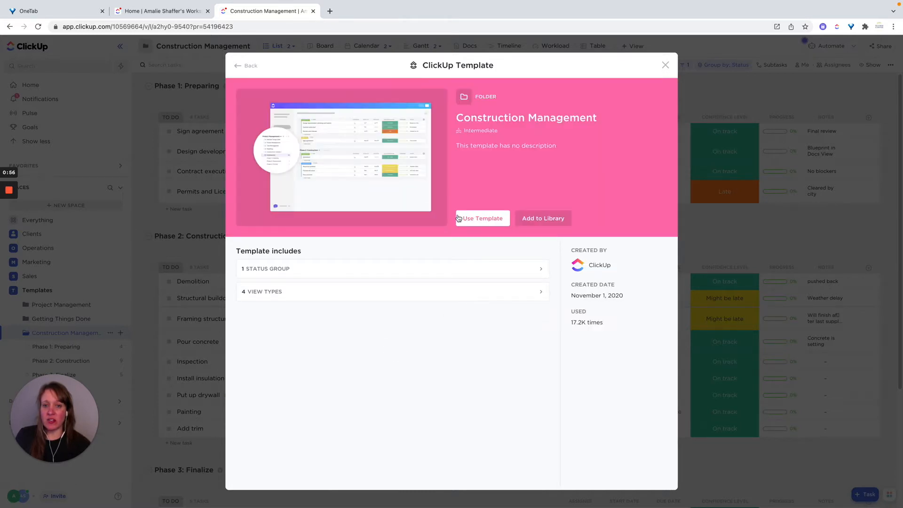
pyautogui.click(476, 222)
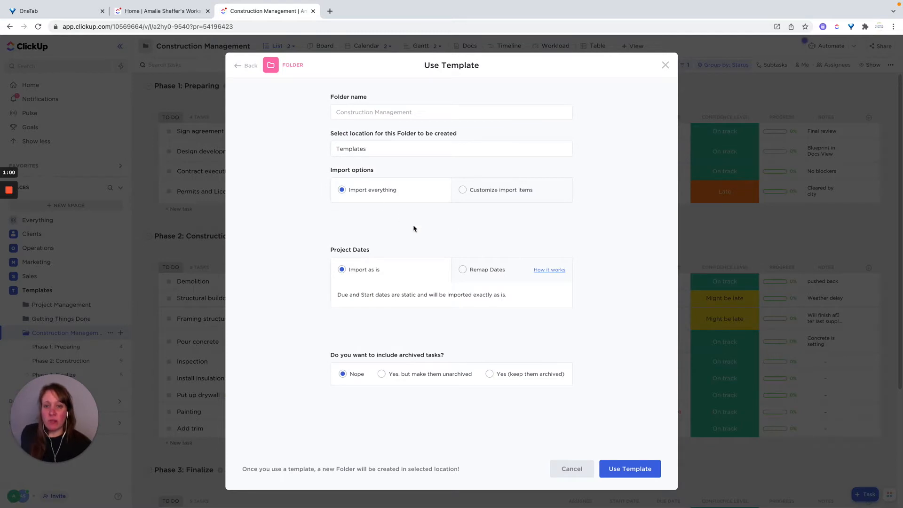
pyautogui.click(432, 112)
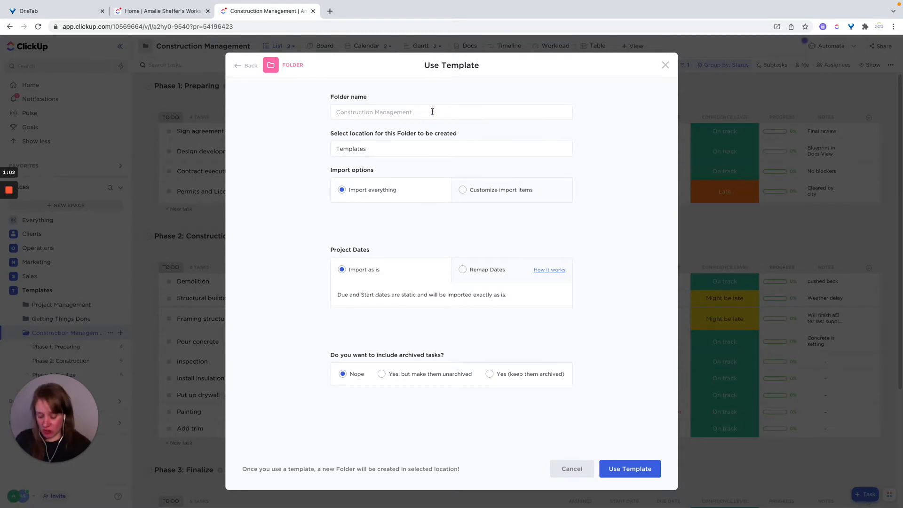
pyautogui.write('CM 2')
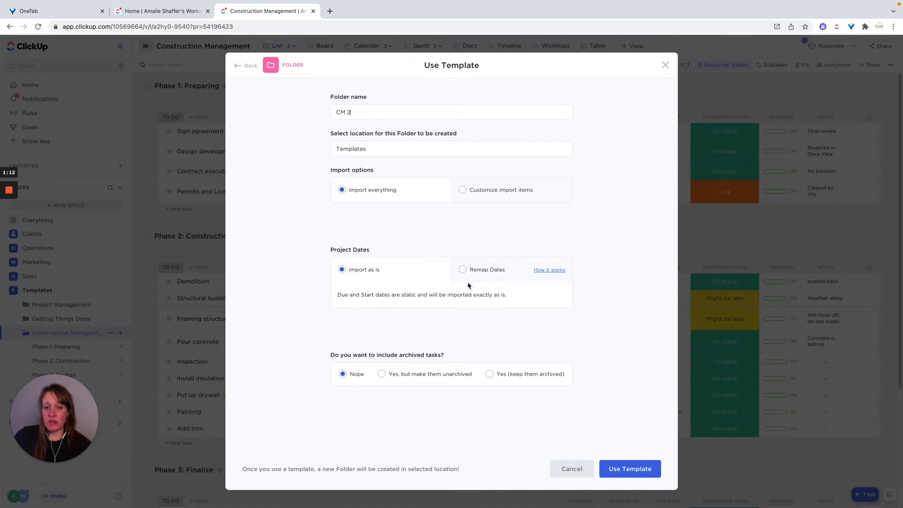
# Remap the template's project dates to start tomorrow and skip weekends
pyautogui.click(462, 269)
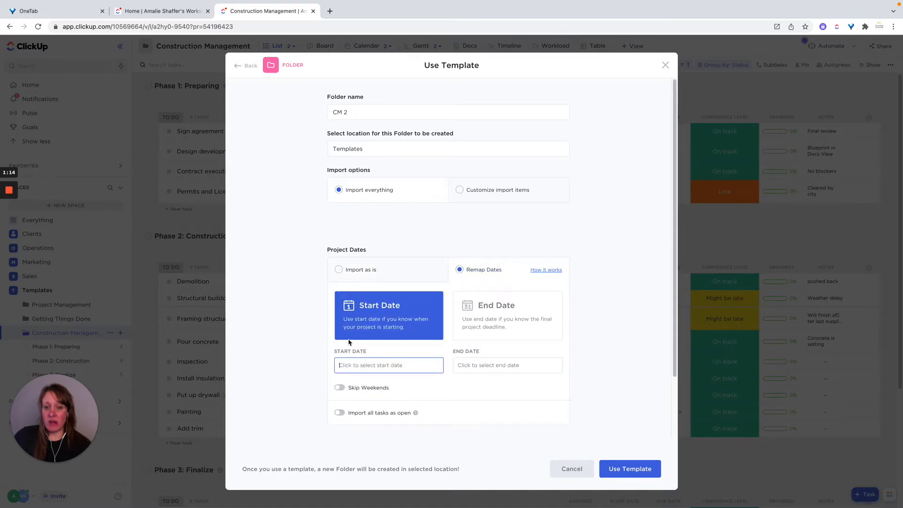
pyautogui.click(368, 366)
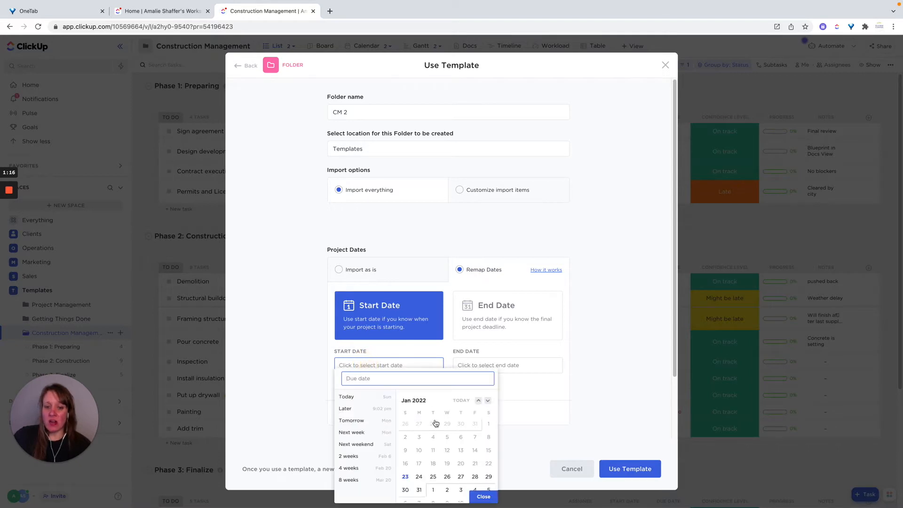
pyautogui.click(352, 420)
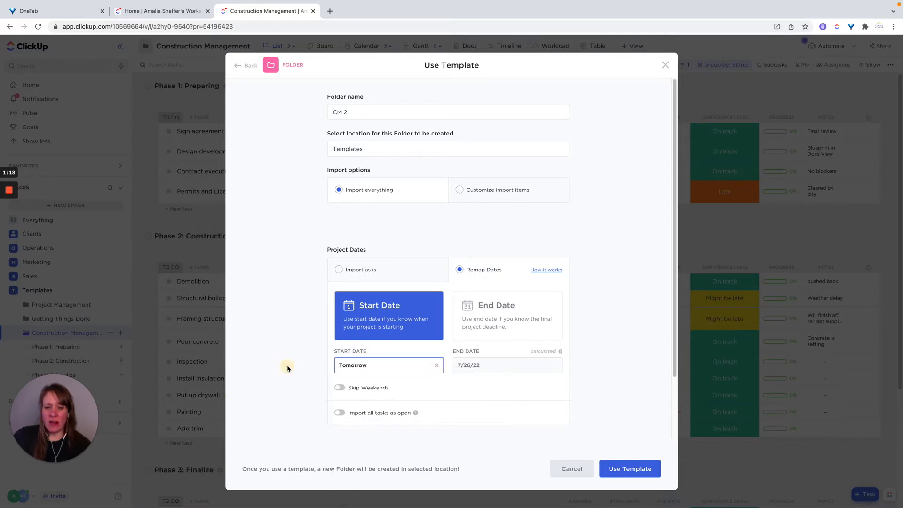
pyautogui.click(339, 388)
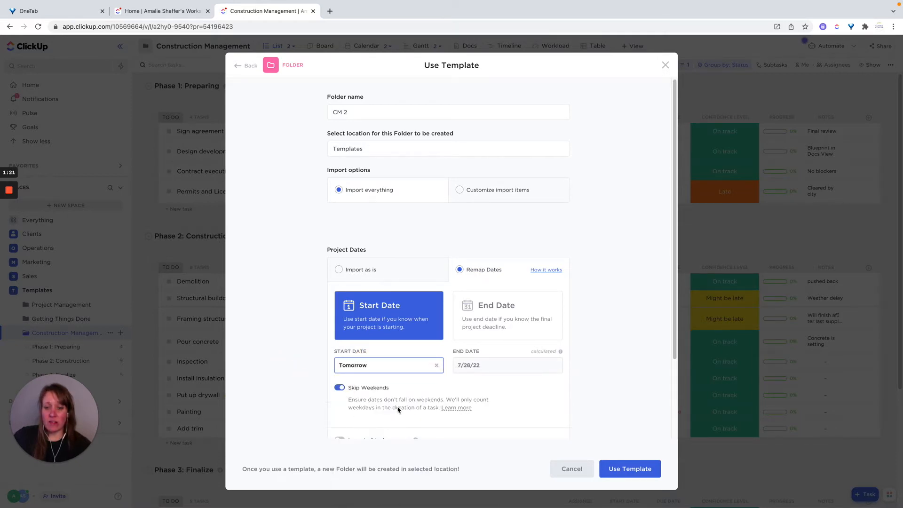
# Set all tasks to import as open and create the folder from the template
pyautogui.scroll(-2, 399, 410)
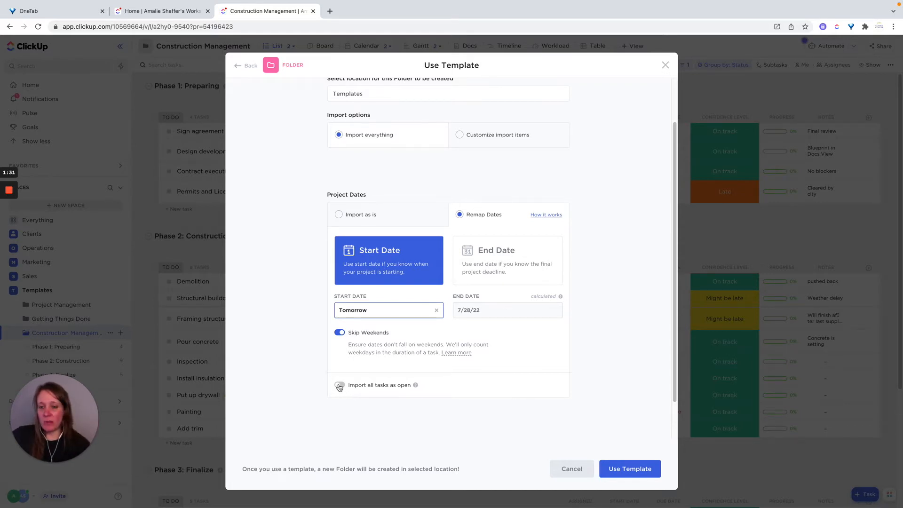
pyautogui.click(343, 387)
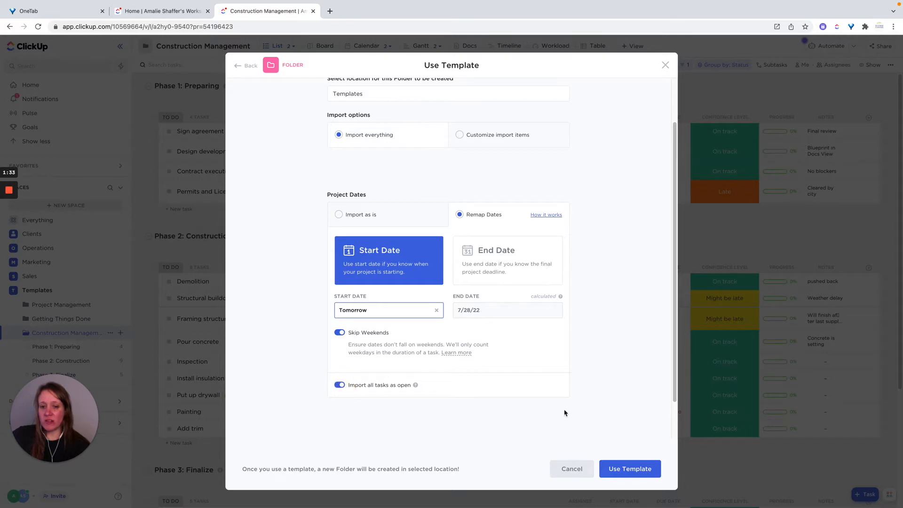
pyautogui.scroll(-2, 603, 379)
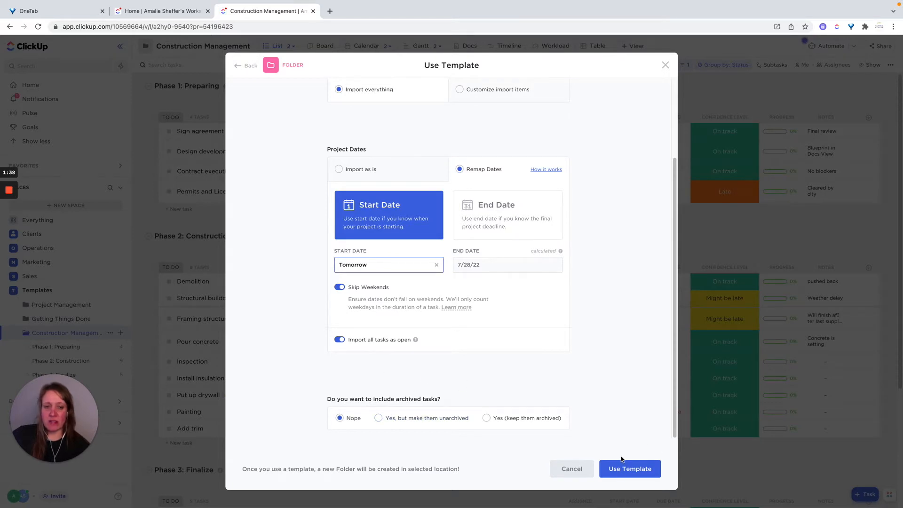
pyautogui.click(630, 469)
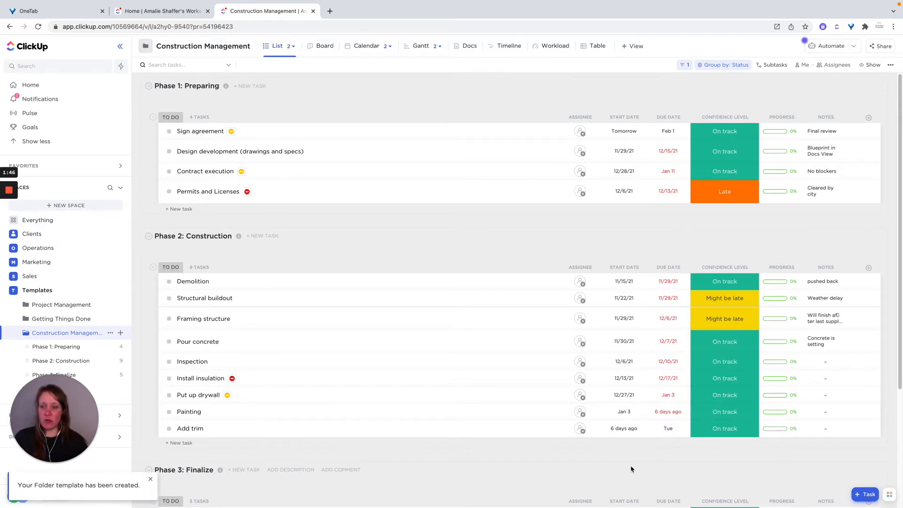
# Open the Budget list view of the new CM 2 folder
pyautogui.moveTo(71, 424); pyautogui.dragTo(86, 266)
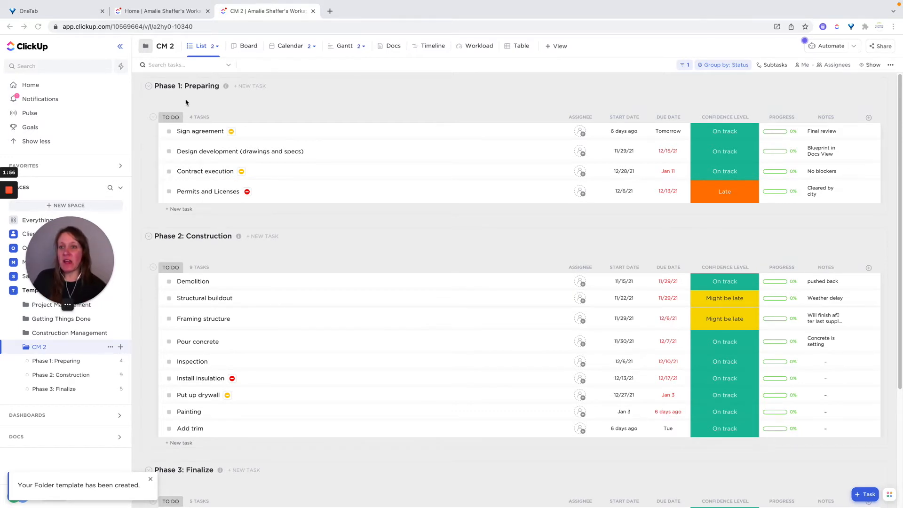
pyautogui.click(201, 49)
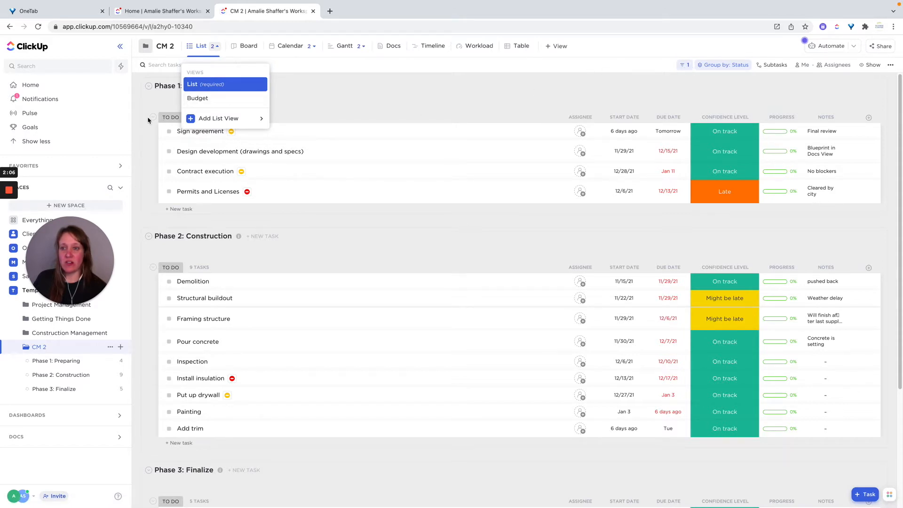
pyautogui.click(197, 98)
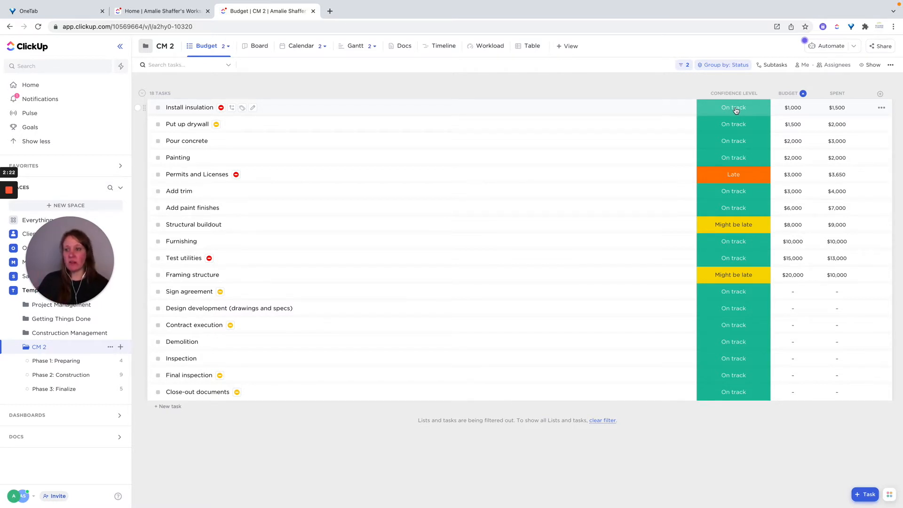
# Examine the active filters of CM 2's Schedule calendar view, and return to the required Calendar view
pyautogui.click(301, 47)
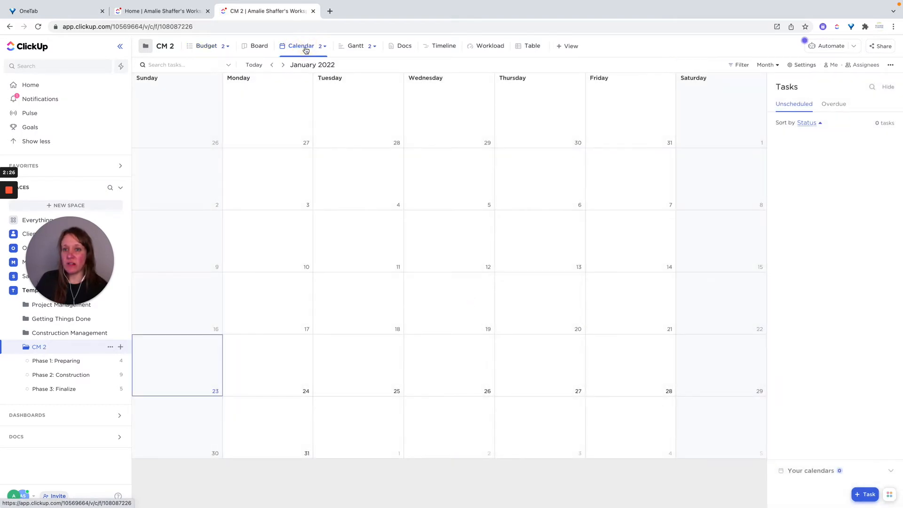
pyautogui.click(306, 49)
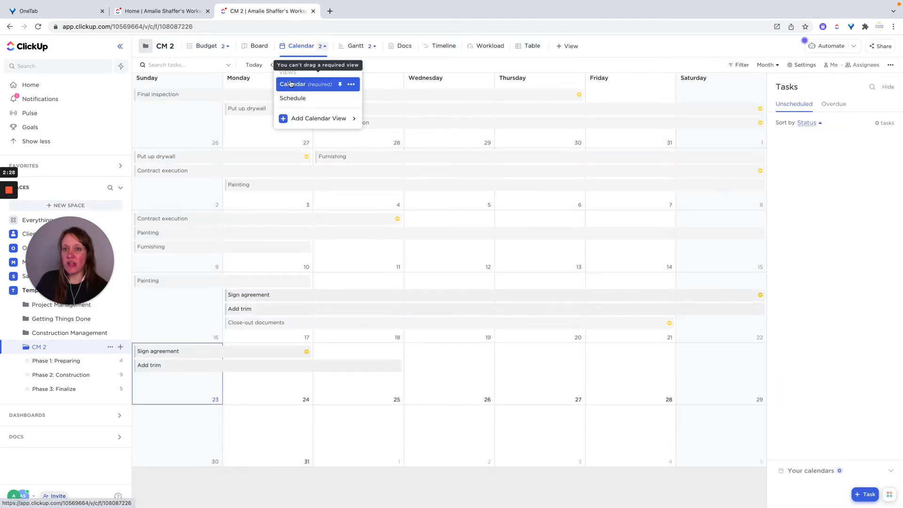
pyautogui.click(290, 100)
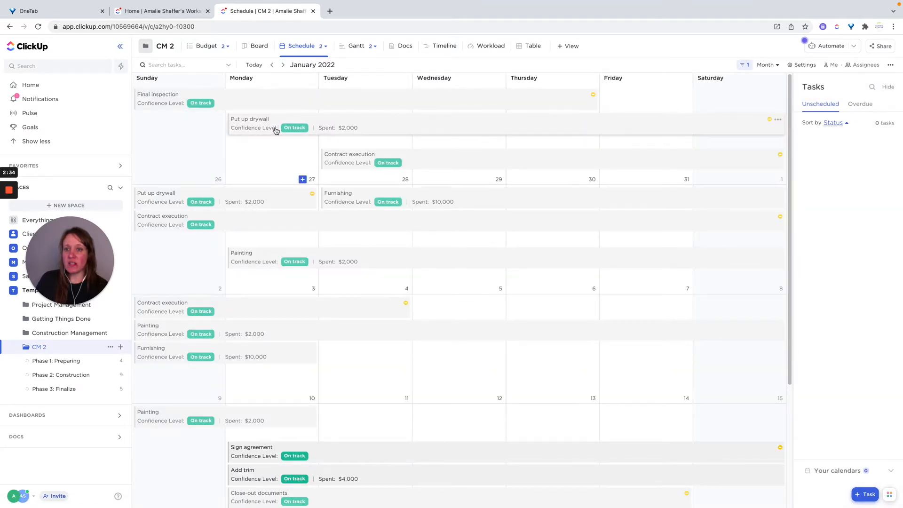
pyautogui.click(745, 66)
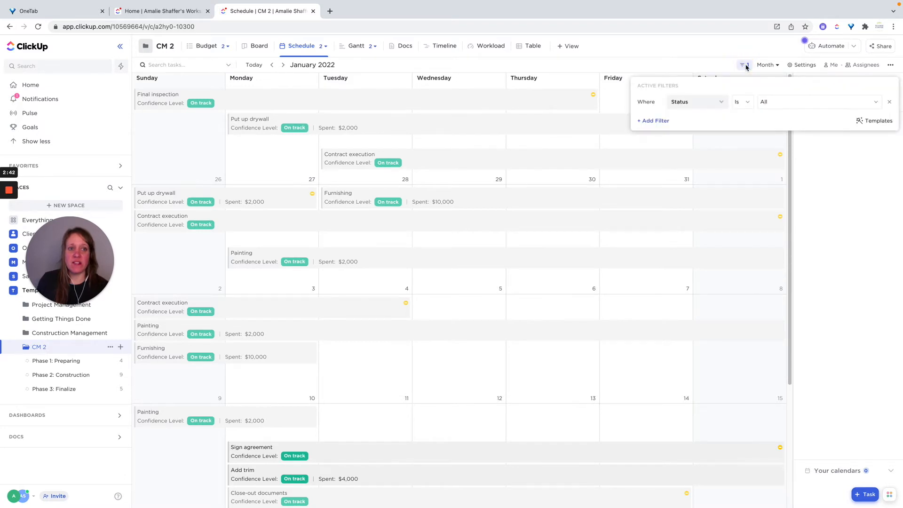
pyautogui.click(636, 55)
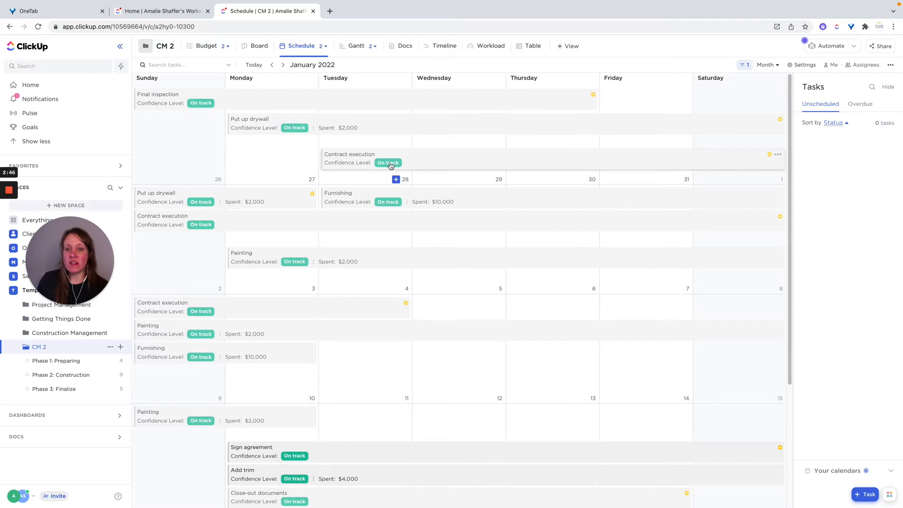
pyautogui.click(310, 46)
pyautogui.click(305, 89)
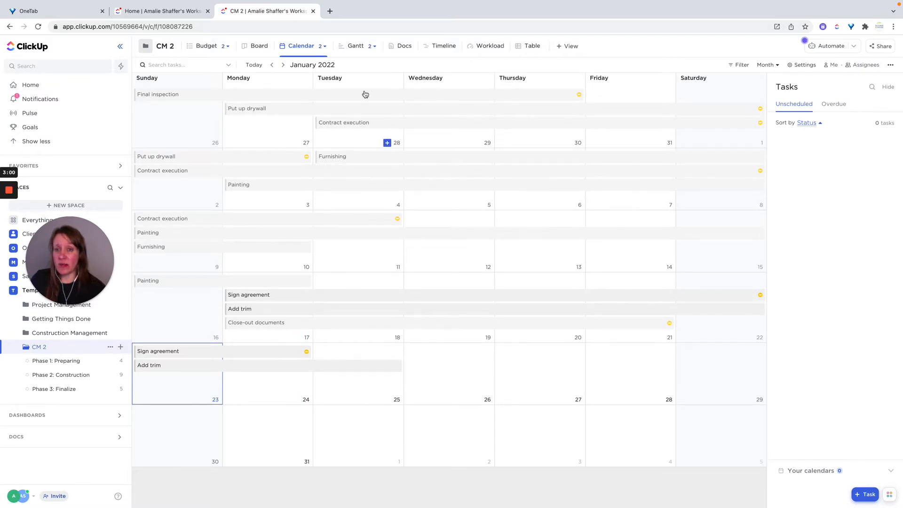
# Open CM 2's Plan Gantt view and check its active filters
pyautogui.click(357, 47)
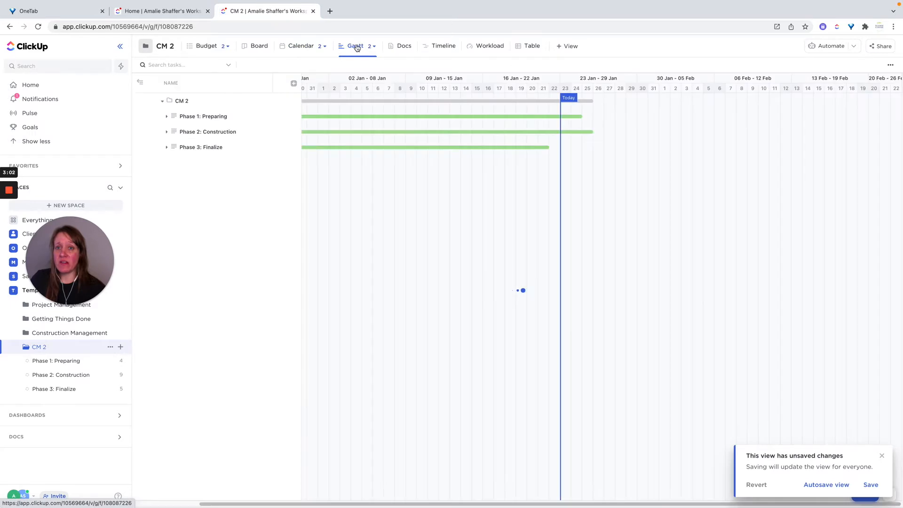
pyautogui.click(356, 46)
pyautogui.click(370, 49)
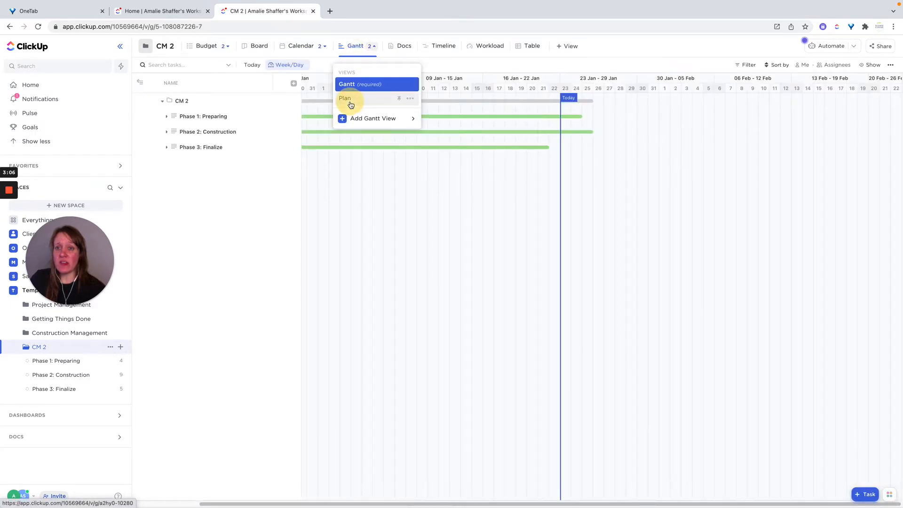
pyautogui.click(350, 100)
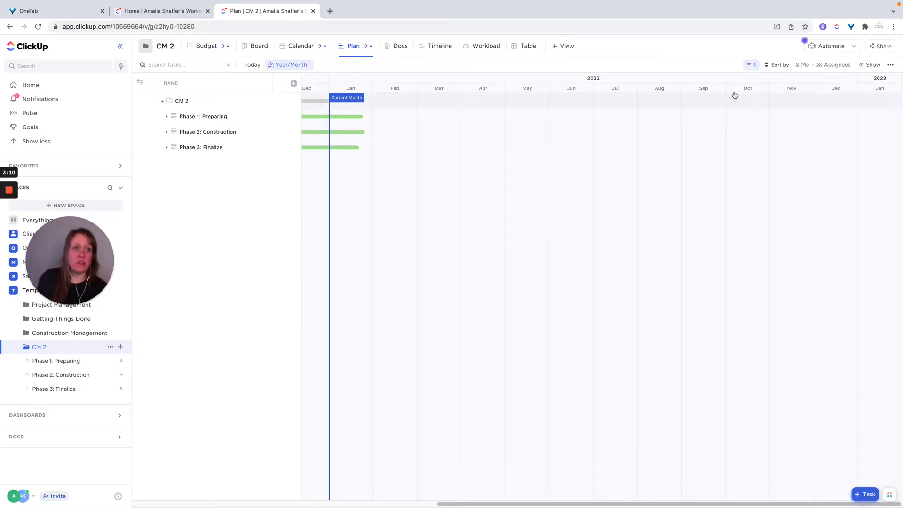
pyautogui.click(755, 66)
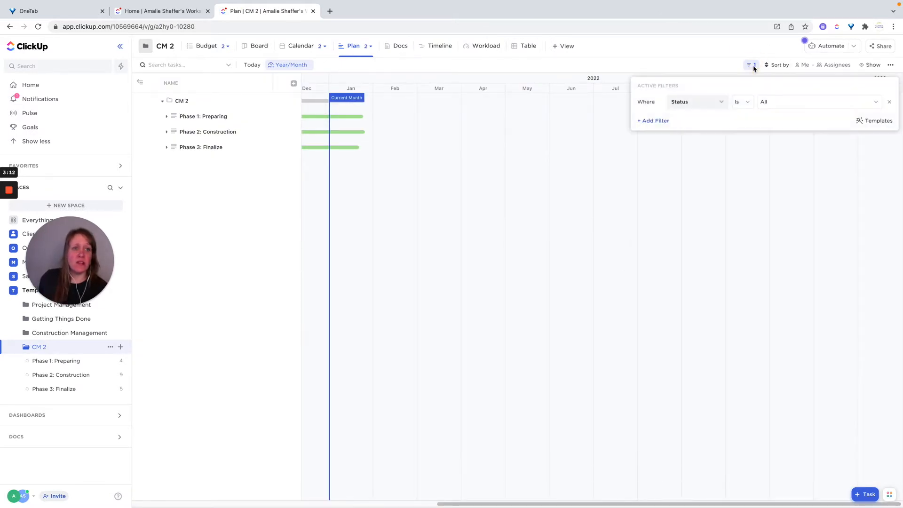
# Sort the Plan Gantt view by Assignees and save the view
pyautogui.click(777, 66)
pyautogui.click(776, 66)
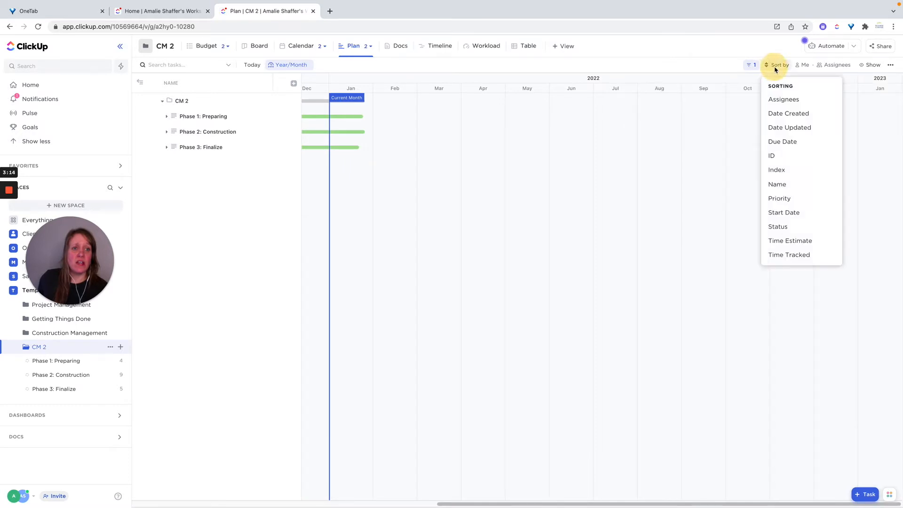
pyautogui.click(793, 104)
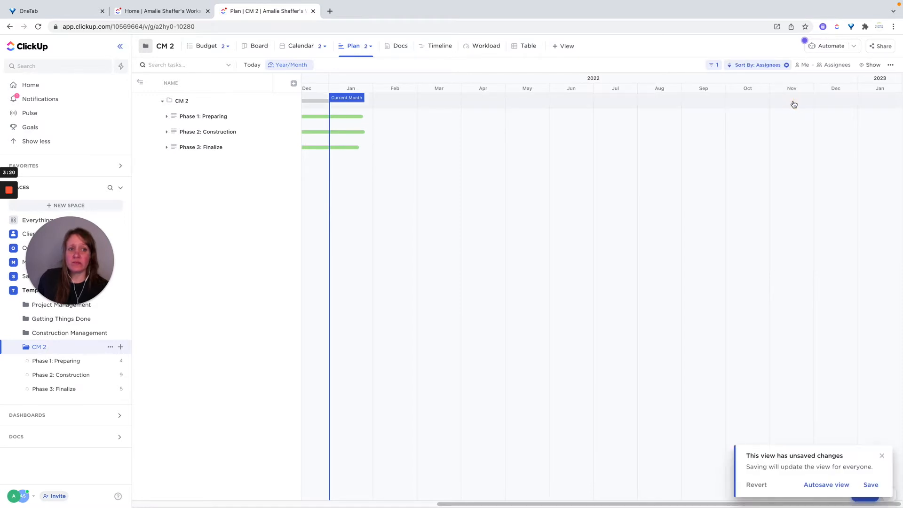
pyautogui.click(868, 485)
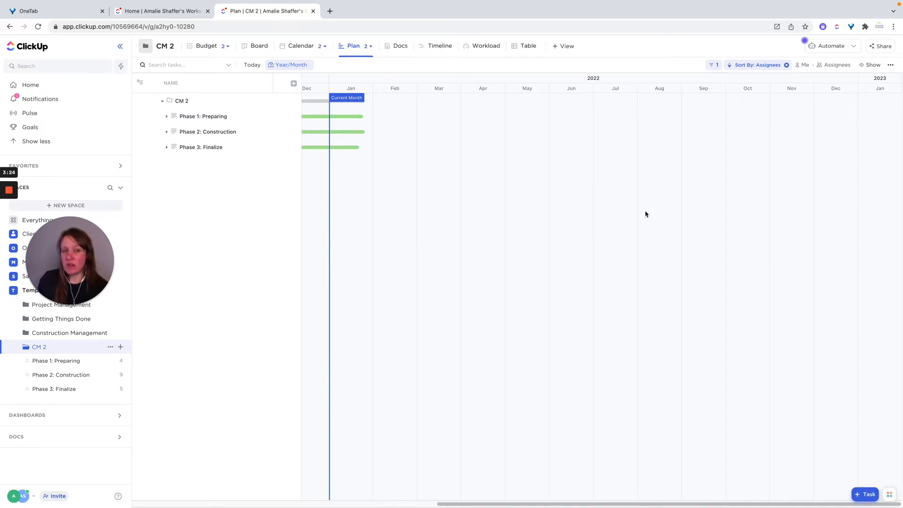
# Sort the Plan Gantt view by Due Date and save the view
pyautogui.click(768, 67)
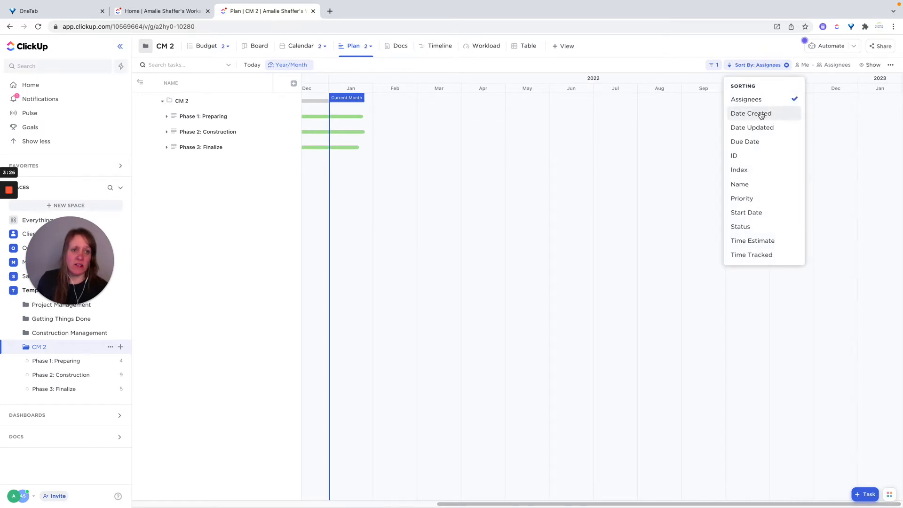
pyautogui.click(752, 142)
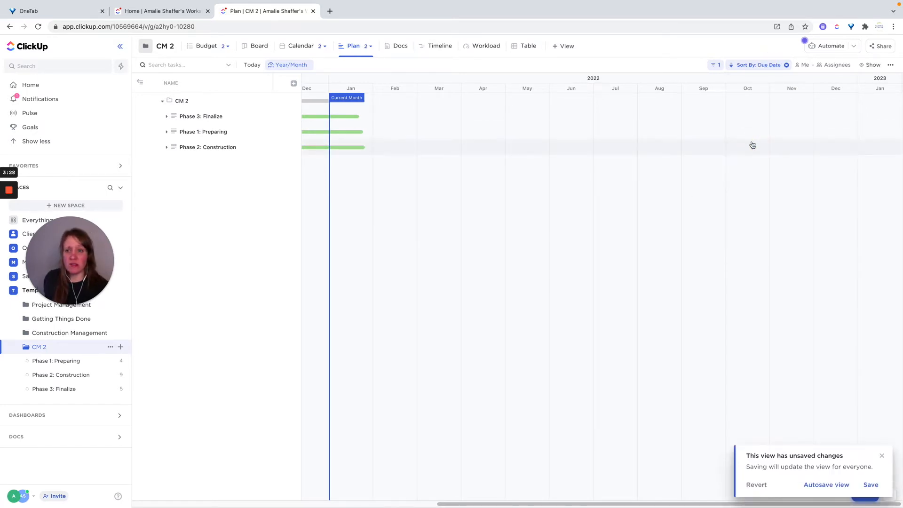
pyautogui.click(870, 485)
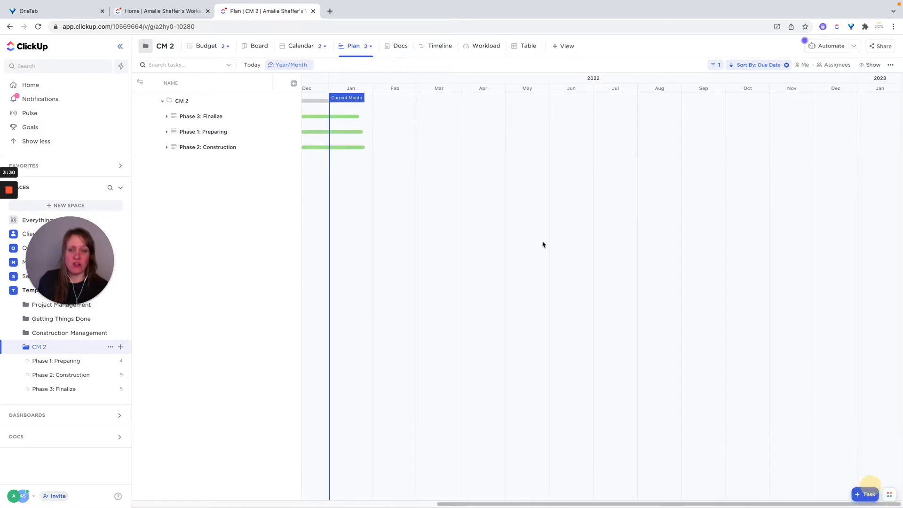
# Collapse the task name list in the Plan Gantt view and switch CM 2 to its required List view
pyautogui.click(141, 84)
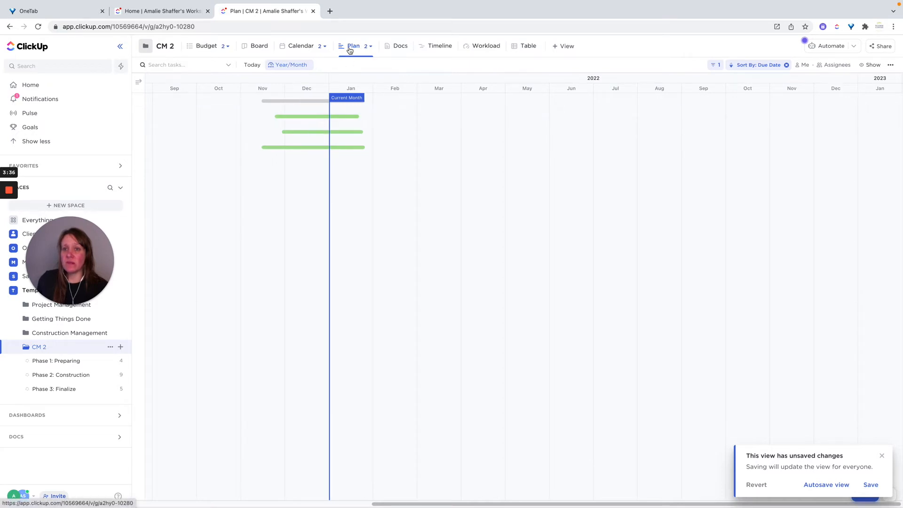
pyautogui.click(205, 49)
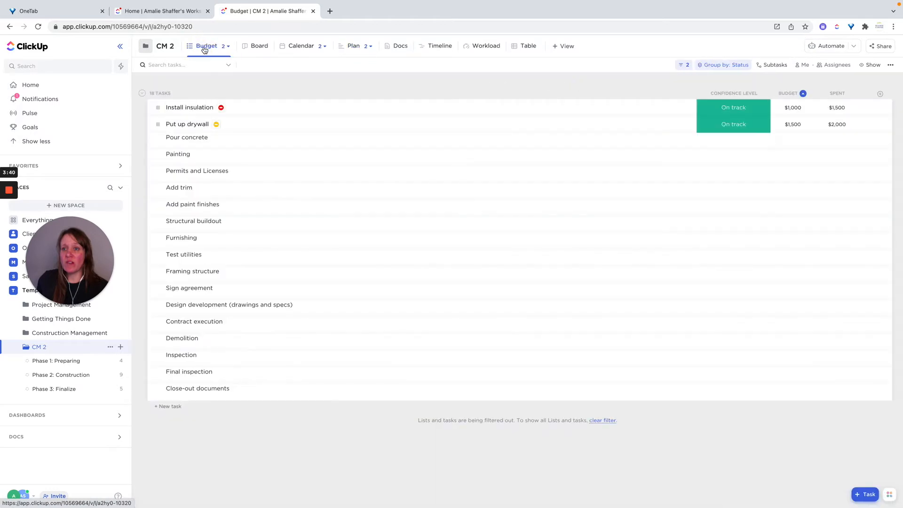
pyautogui.click(204, 49)
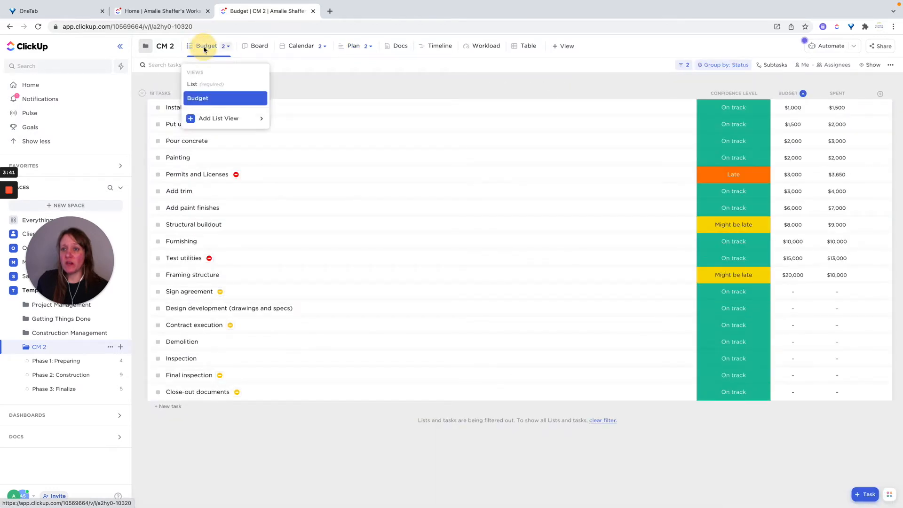
pyautogui.click(195, 83)
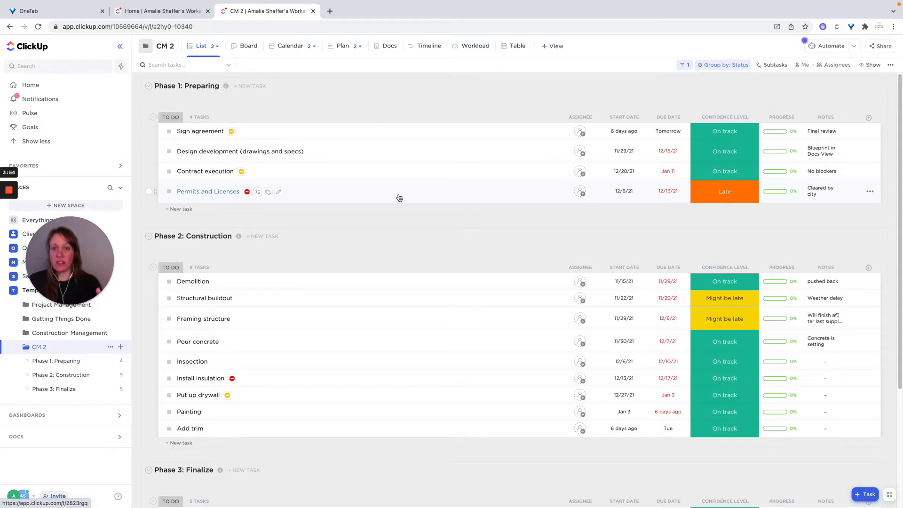
# View CM 2's Docs and Plan Gantt views, and return to the List view
pyautogui.click(382, 48)
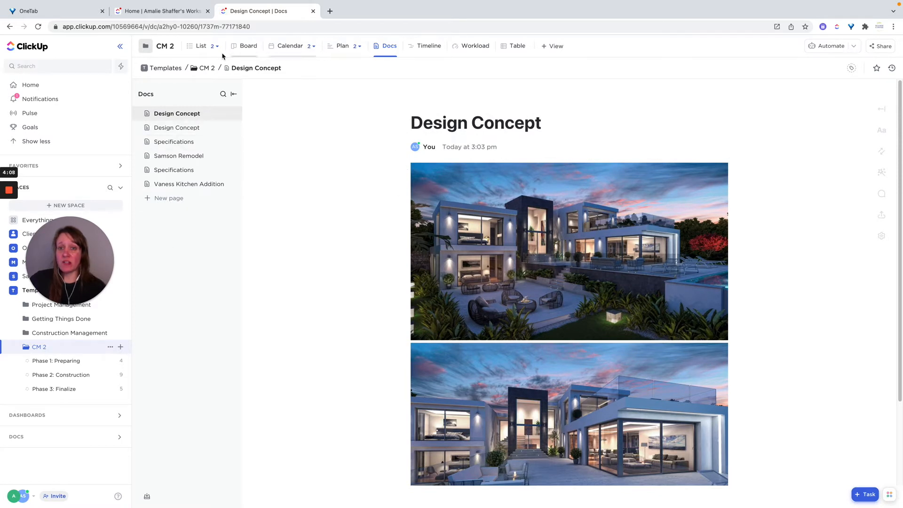
pyautogui.click(332, 52)
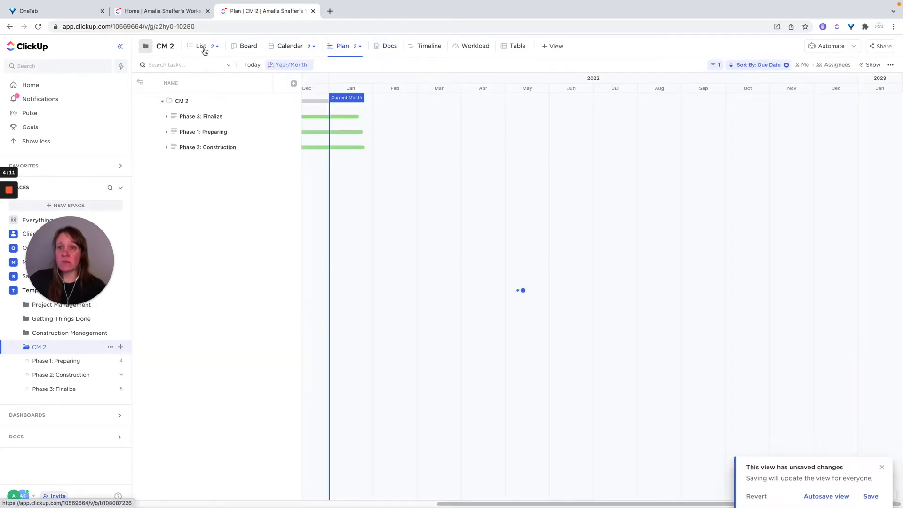
pyautogui.click(198, 50)
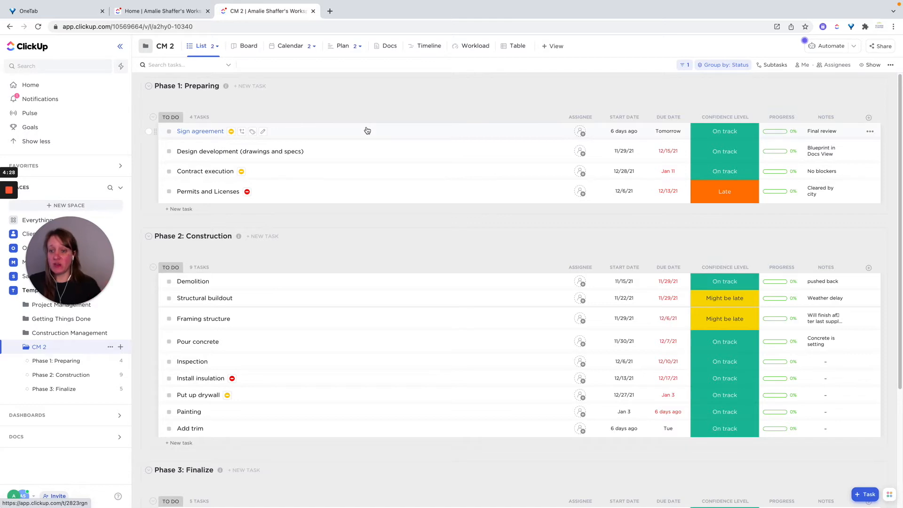
# Review the tasks in all CM 2 phases and the fields that can be shown or hidden as columns
pyautogui.scroll(-3, 359, 227)
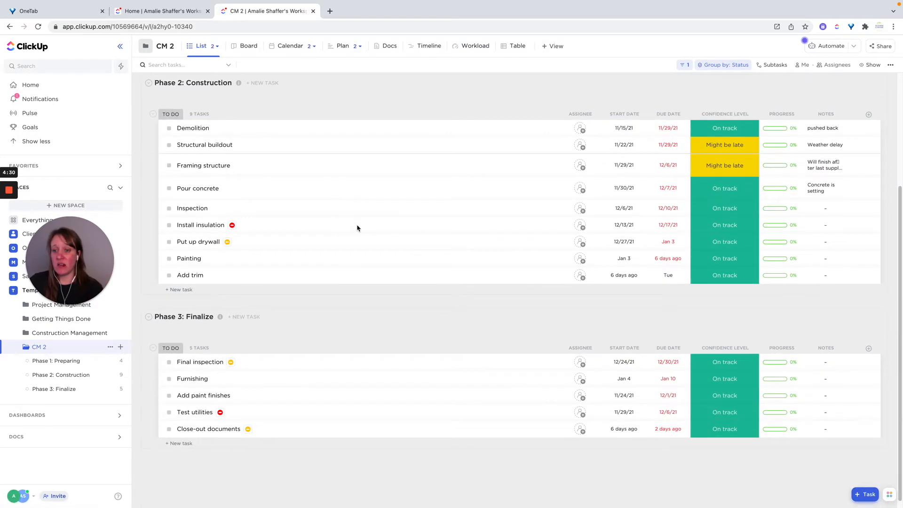
pyautogui.scroll(3, 357, 228)
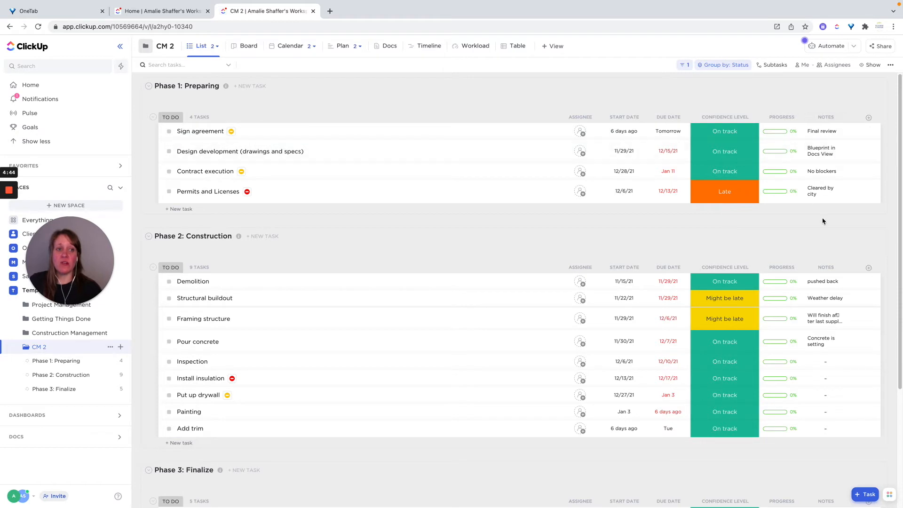
pyautogui.click(868, 118)
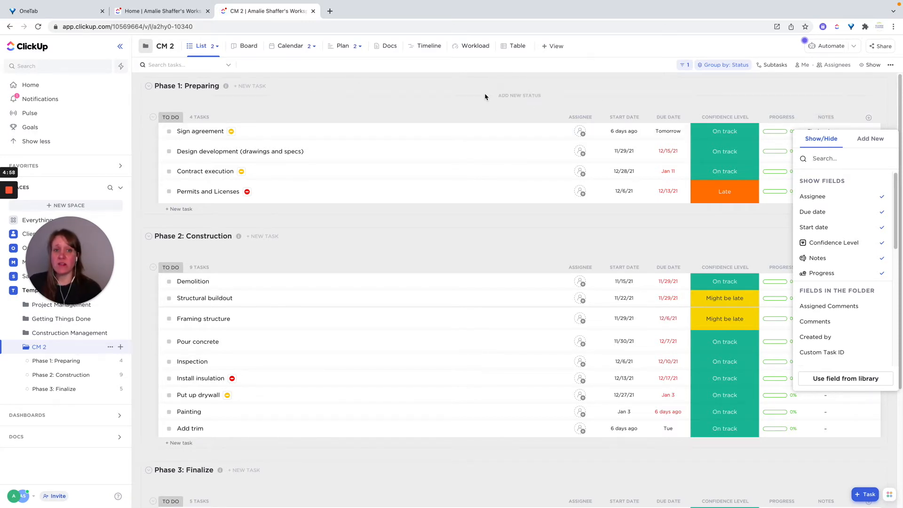
pyautogui.click(477, 112)
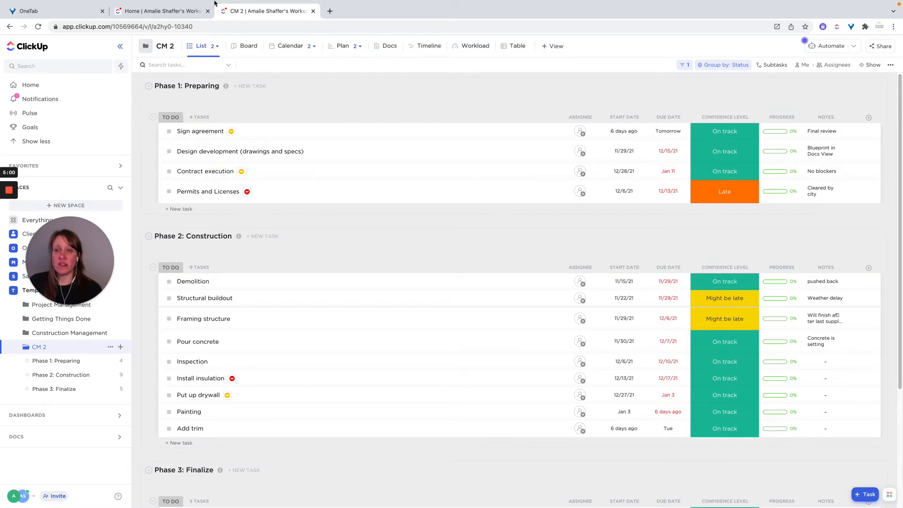
pyautogui.scroll(-5, 456, 216)
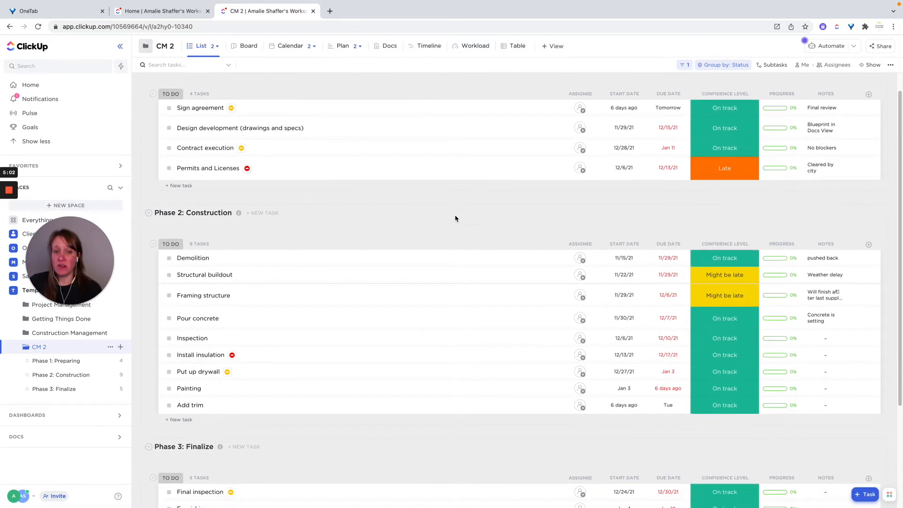
pyautogui.scroll(5, 363, 182)
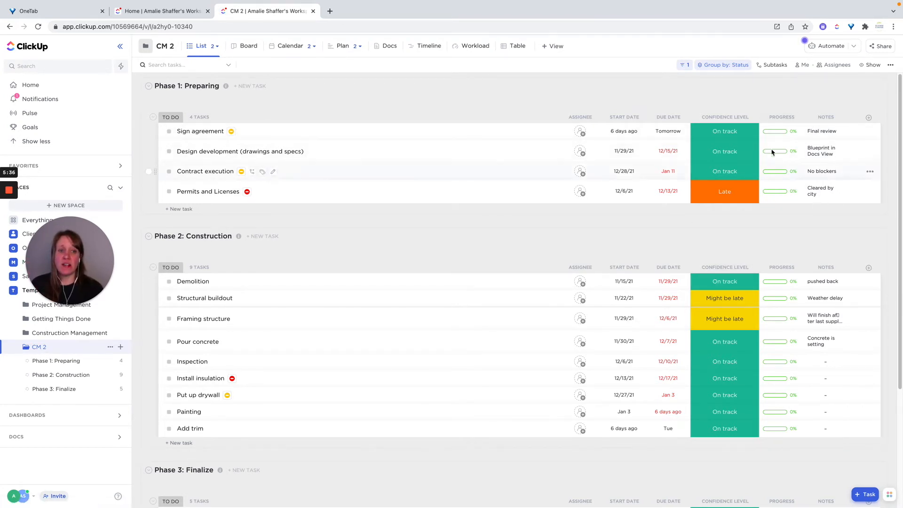
# Set the Phase 1: Preparing list's start date to January 24 and due date to February 14, 2022
pyautogui.click(225, 87)
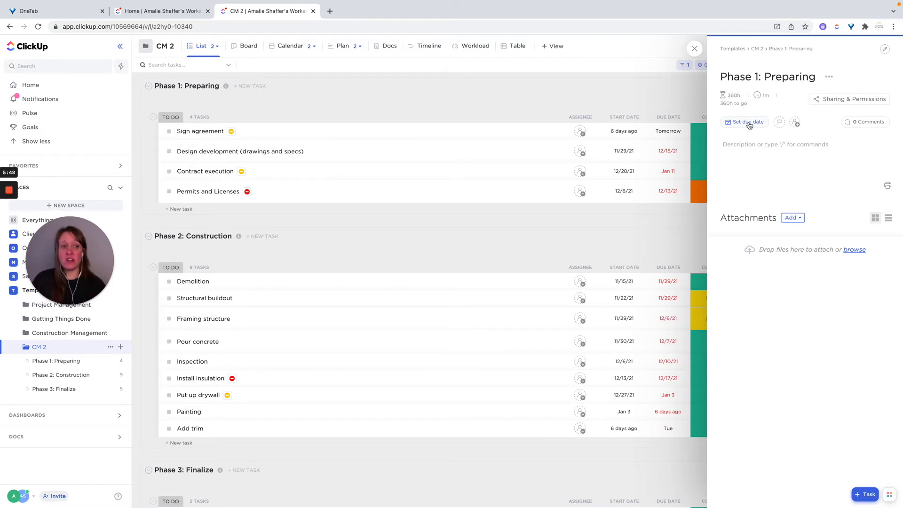
pyautogui.click(749, 123)
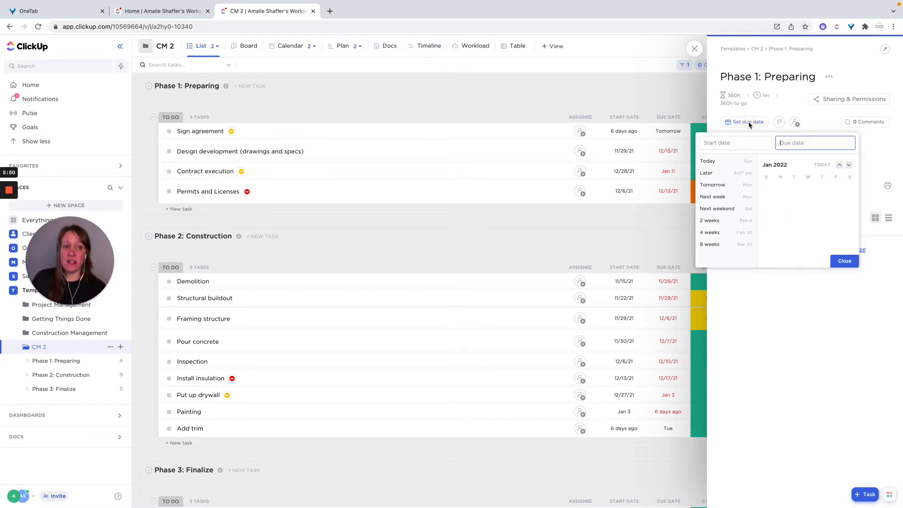
pyautogui.click(726, 143)
pyautogui.click(781, 242)
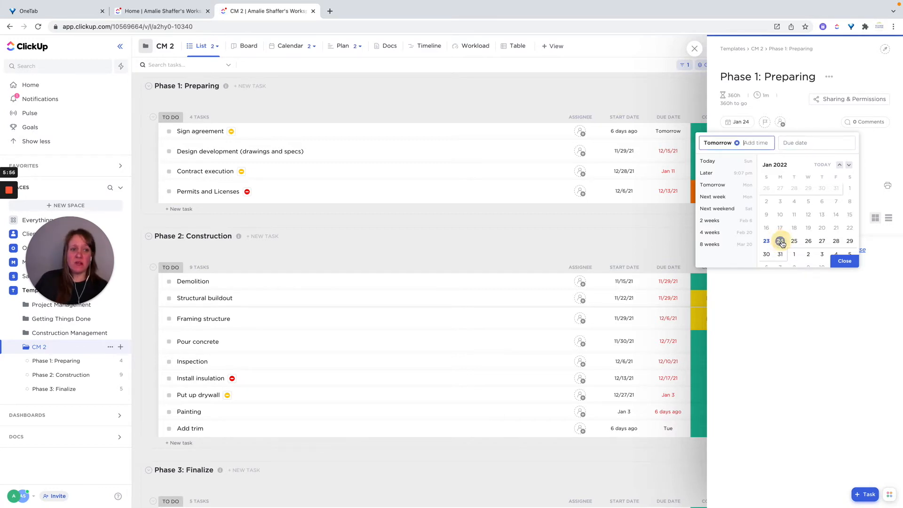
pyautogui.scroll(-3, 800, 214)
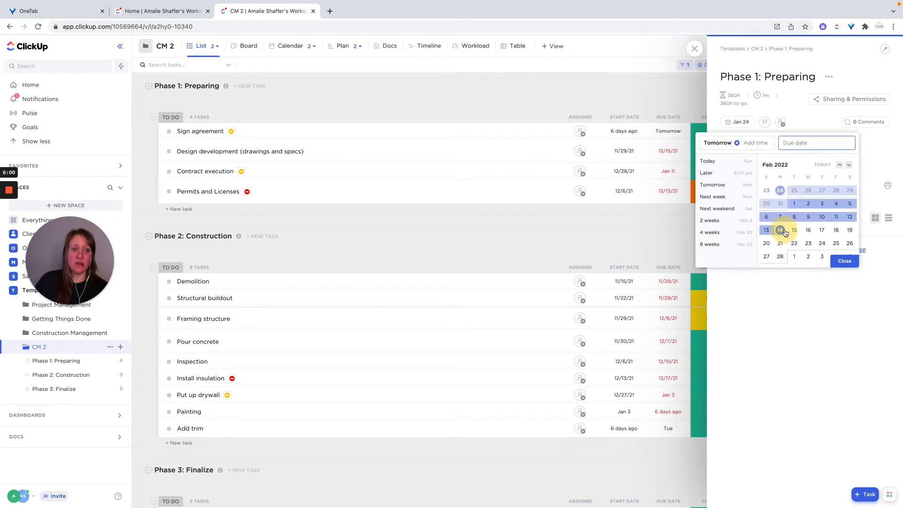
pyautogui.click(781, 230)
pyautogui.click(842, 261)
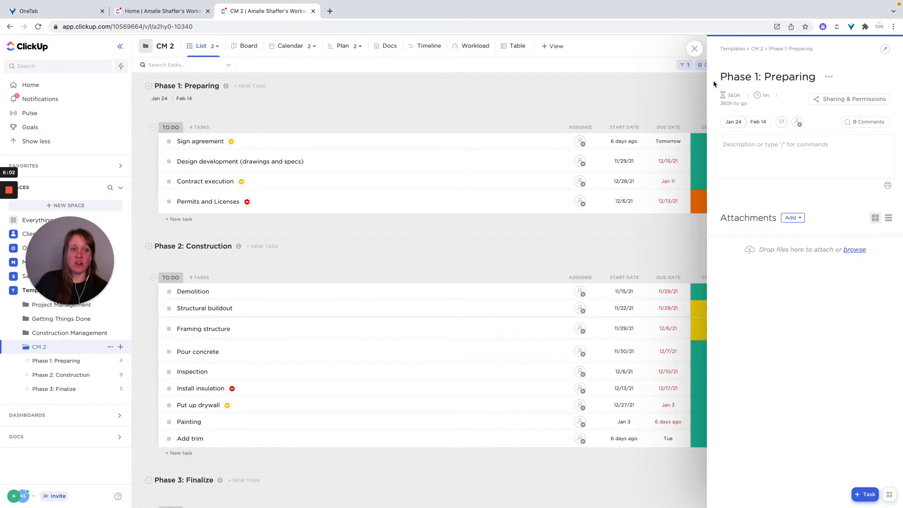
pyautogui.click(694, 48)
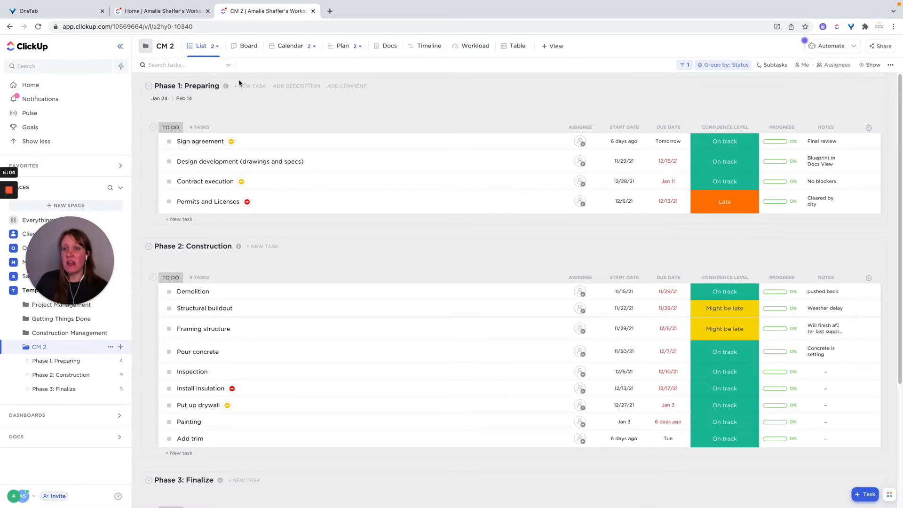
# Check CM 2's Calendar view for the Phase 1: Preparing start and due dates in January and February 2022
pyautogui.click(292, 47)
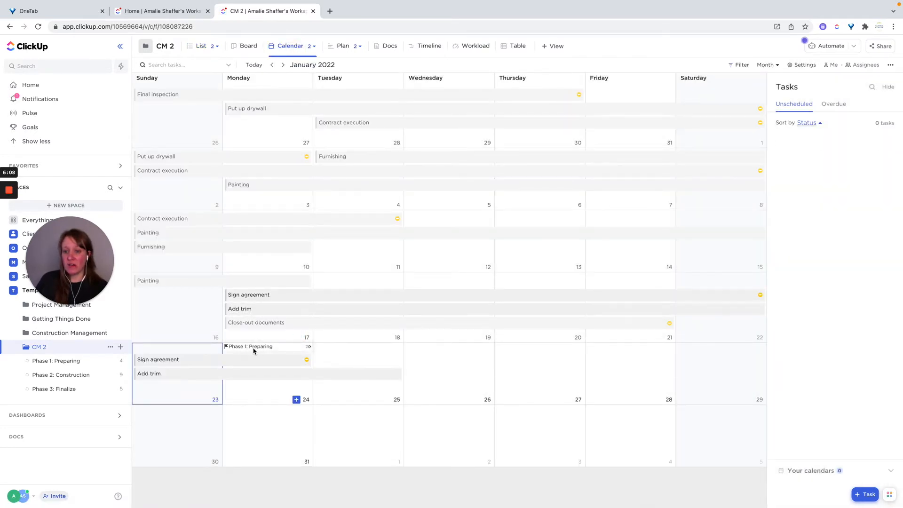
pyautogui.click(283, 66)
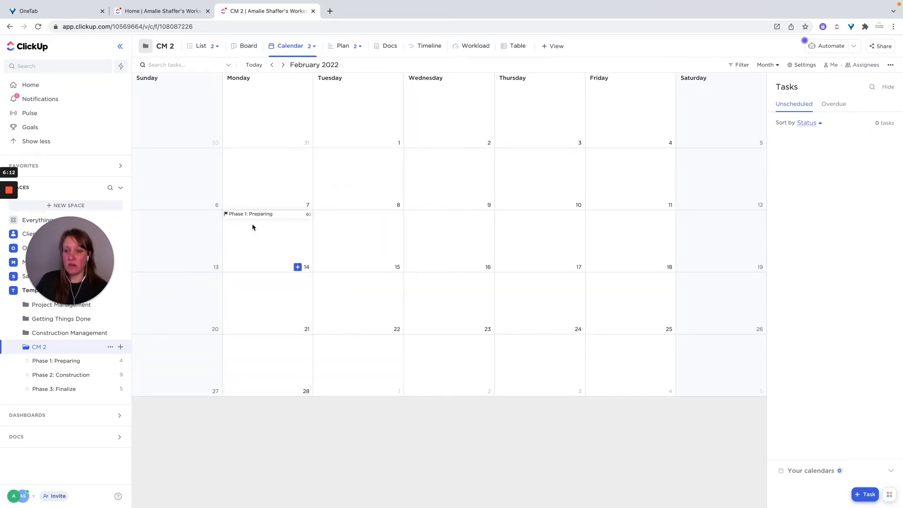
pyautogui.click(272, 66)
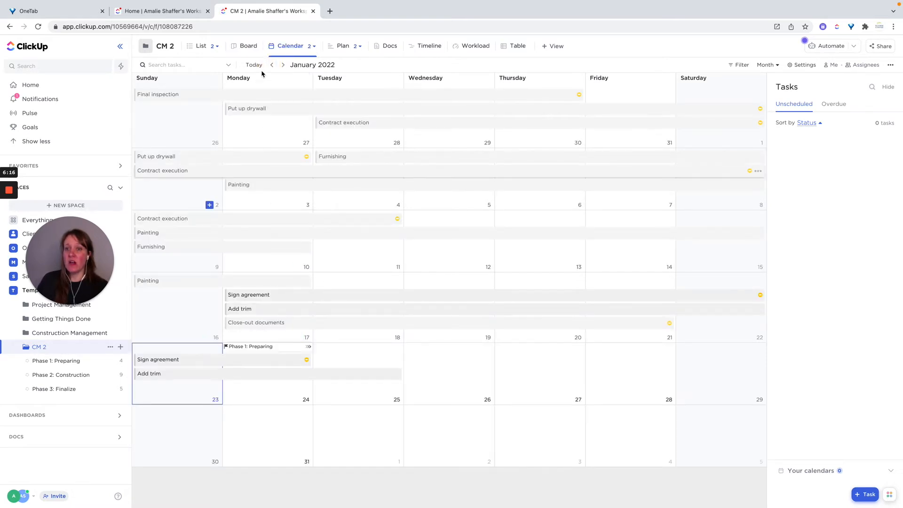
# Return to the List view and add the description "Typically Takes 4 weeks" to the Phase 1: Preparing list
pyautogui.click(202, 47)
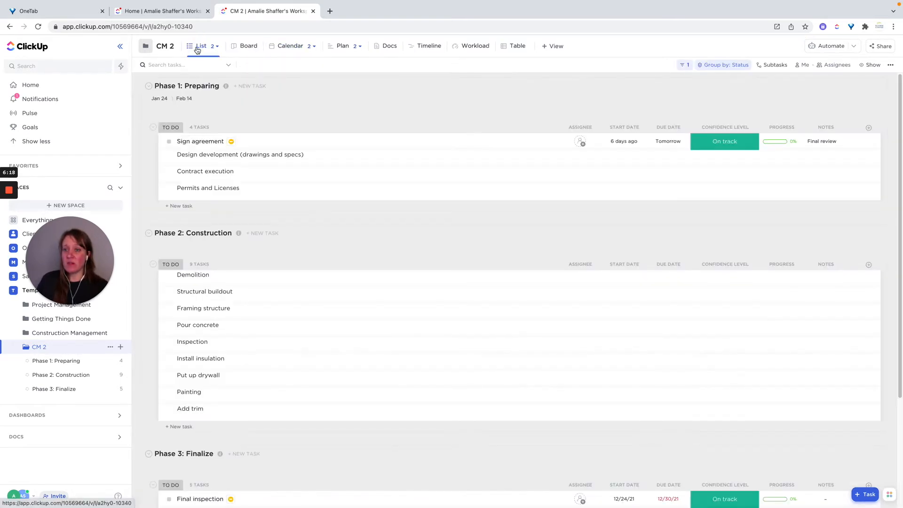
pyautogui.click(226, 86)
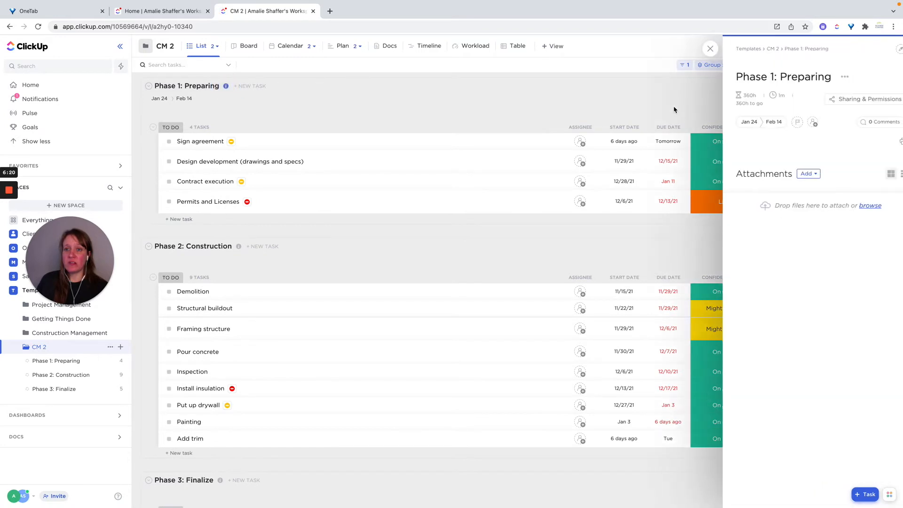
pyautogui.click(763, 155)
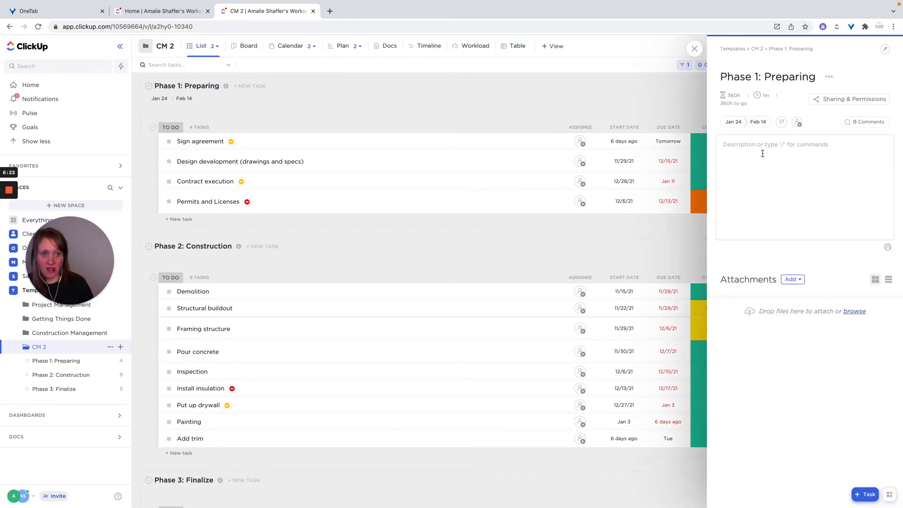
pyautogui.write('Typically Takes 4 weeks')
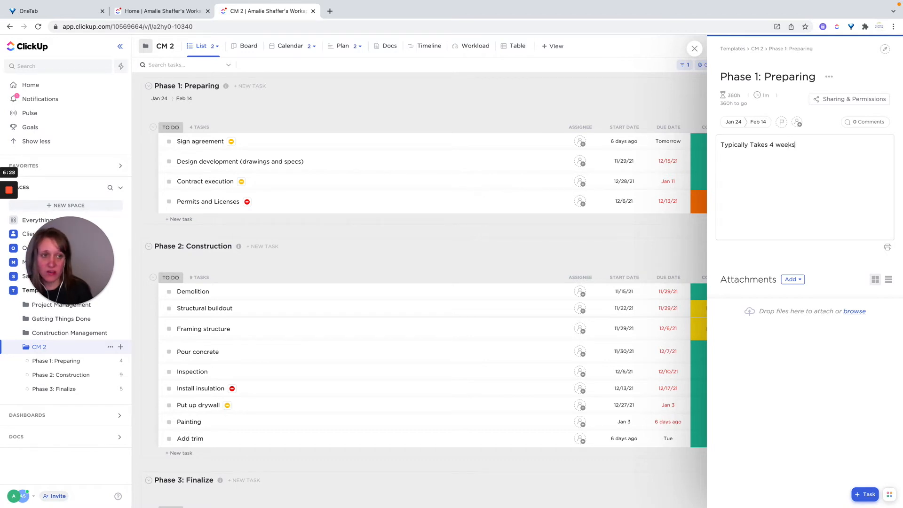
pyautogui.press('Return')
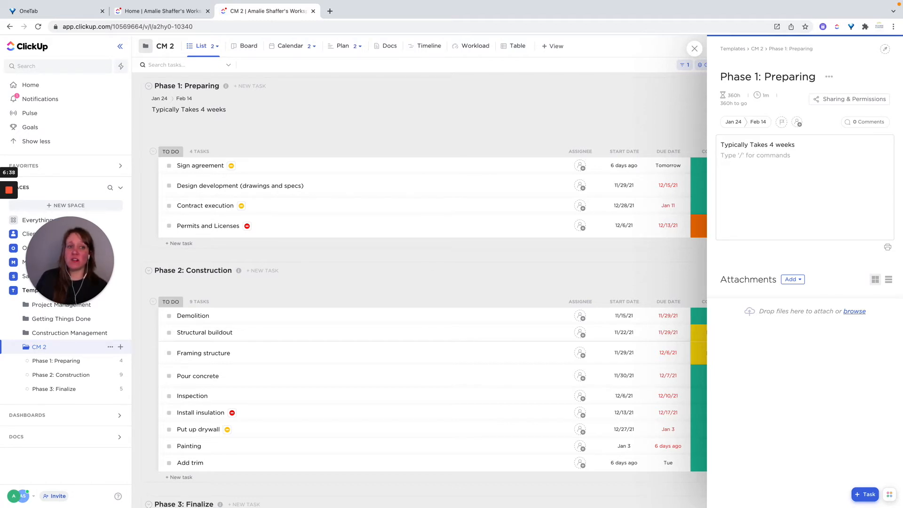
pyautogui.click(694, 72)
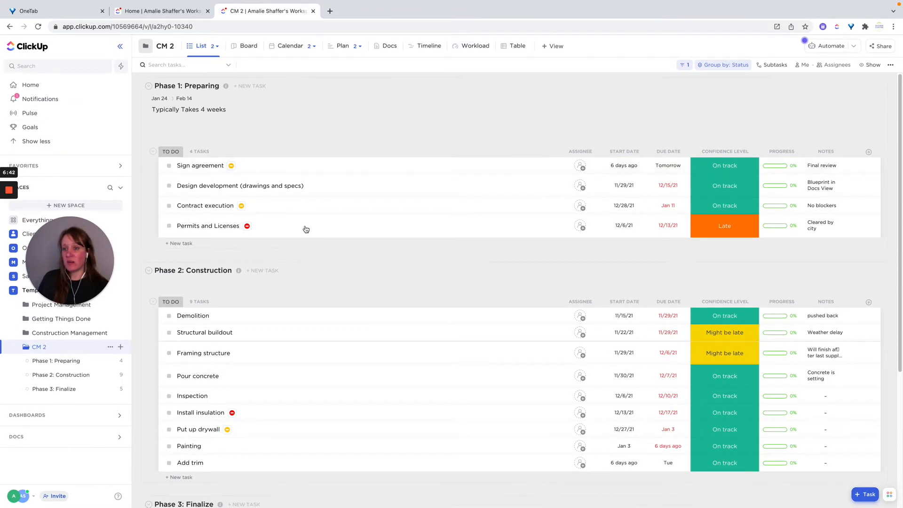
pyautogui.click(291, 270)
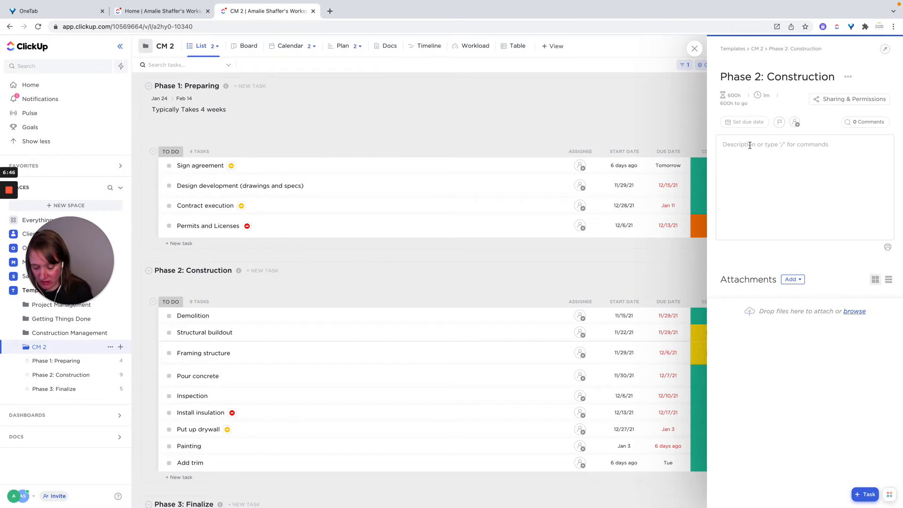
pyautogui.press('p')
pyautogui.press('l')
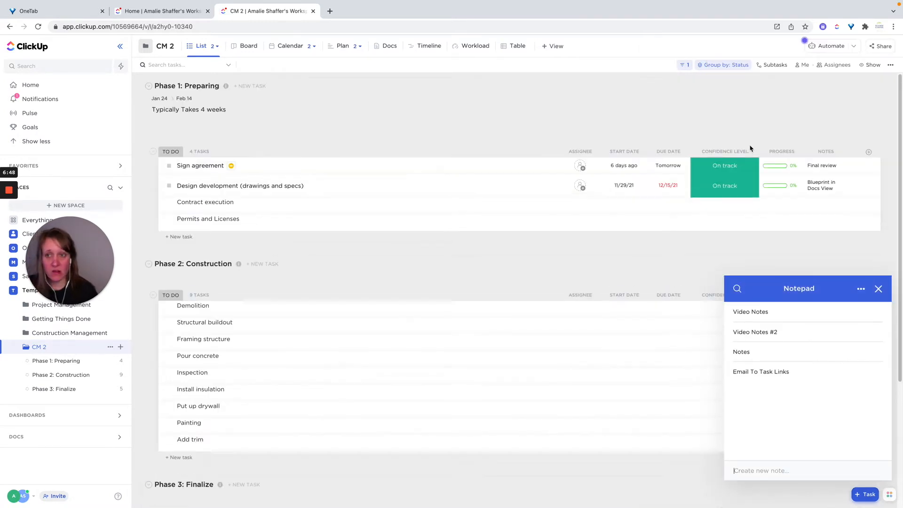
pyautogui.click(878, 289)
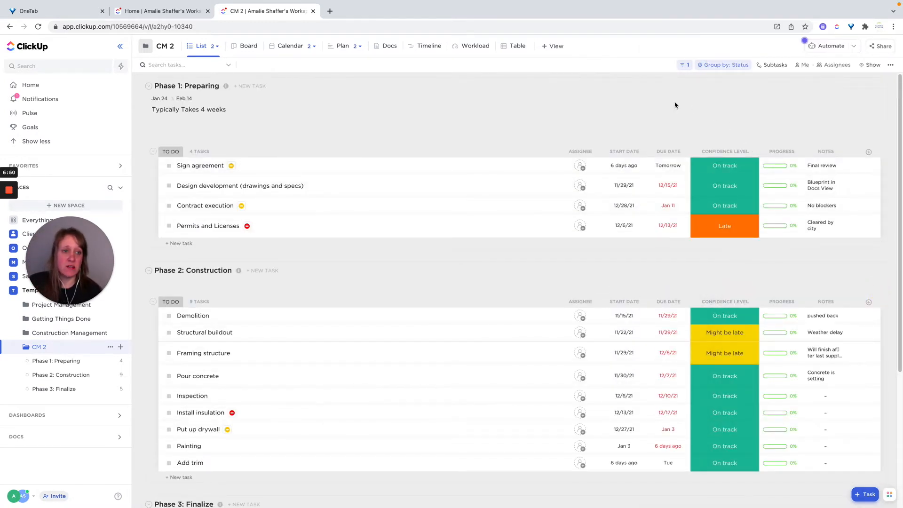
# Add the description "Typically Takes 4 weeks" to the Phase 2: Construction list
pyautogui.click(238, 270)
pyautogui.click(750, 153)
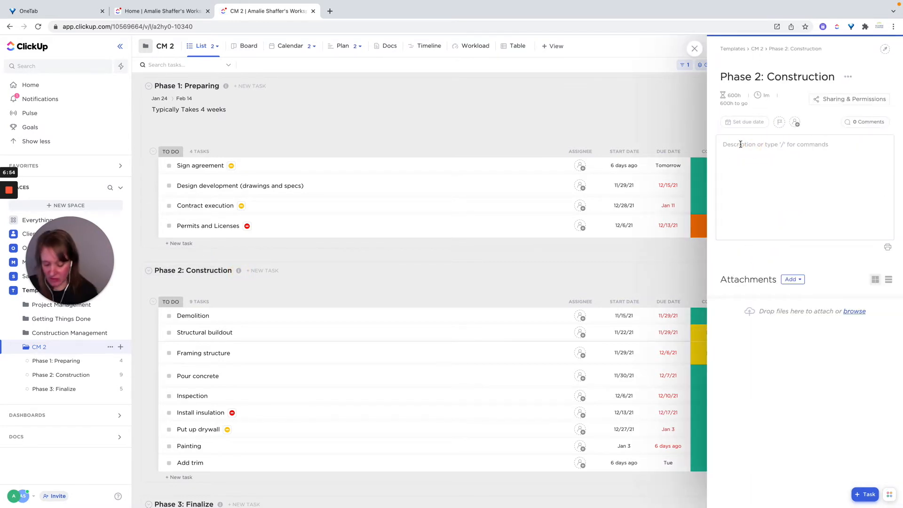
pyautogui.write('Typically')
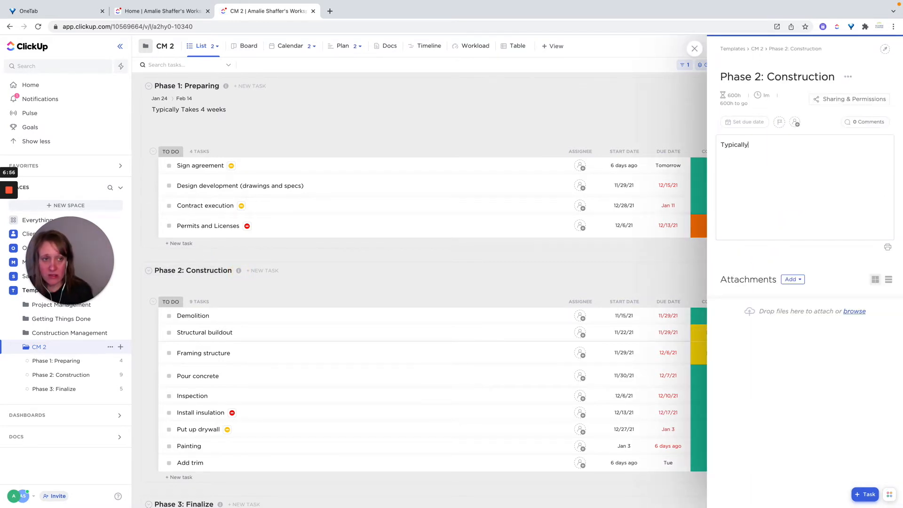
pyautogui.write(' Takes 4 weeks')
pyautogui.press('Return')
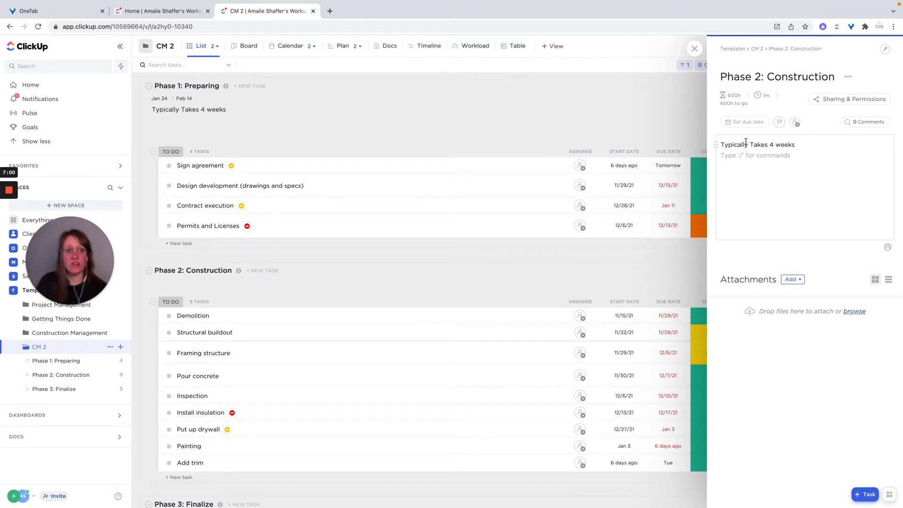
pyautogui.click(687, 125)
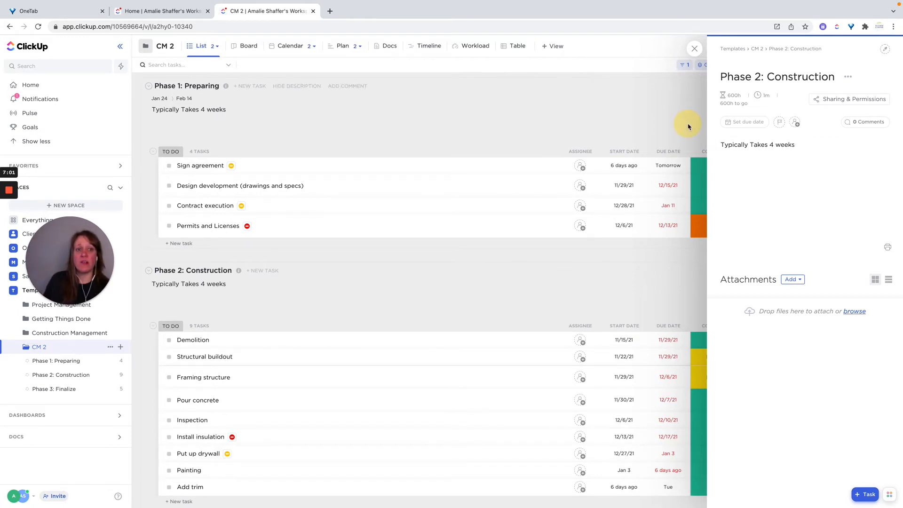
# Set the Phase 2: Construction list's start date to February 14 and due date to March 7, 2022
pyautogui.click(696, 52)
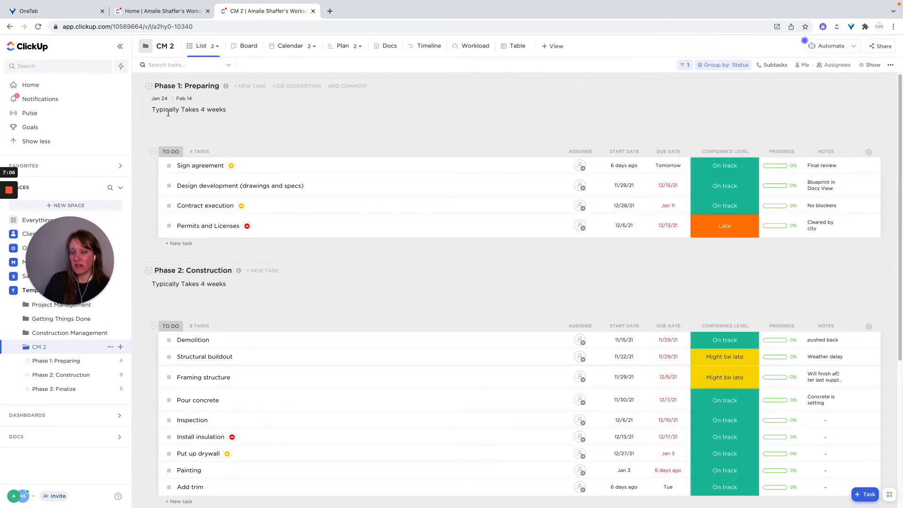
pyautogui.click(239, 272)
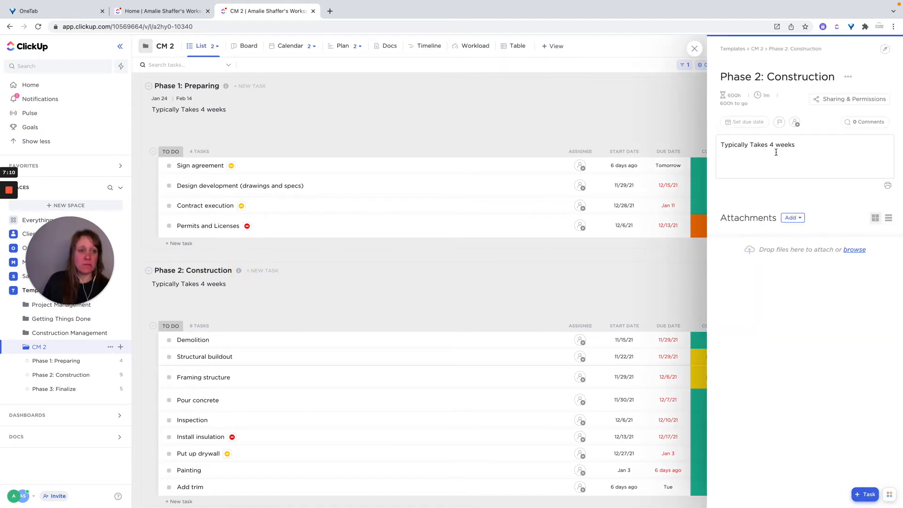
pyautogui.click(738, 126)
pyautogui.scroll(-2, 797, 201)
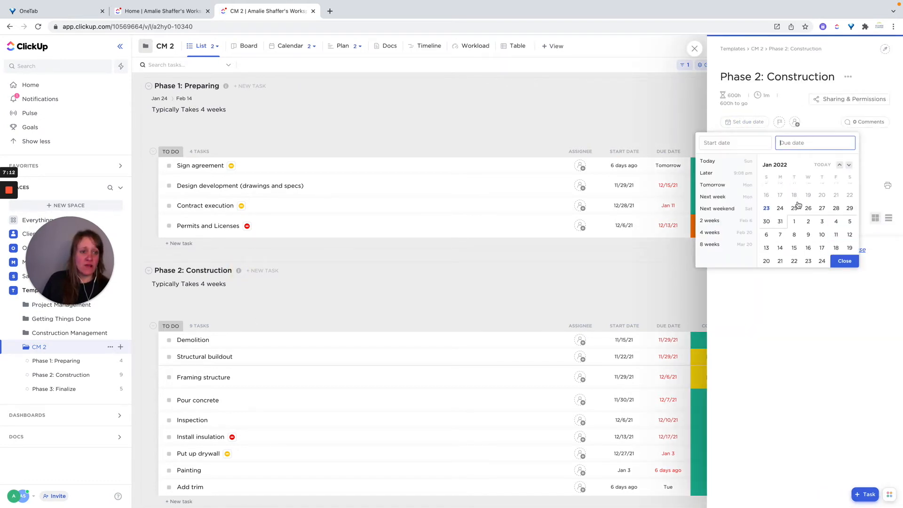
pyautogui.click(726, 147)
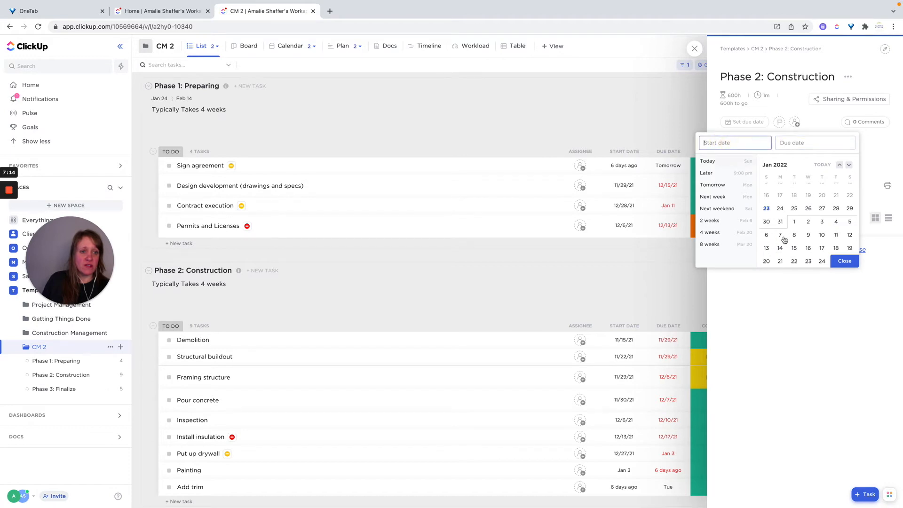
pyautogui.click(780, 249)
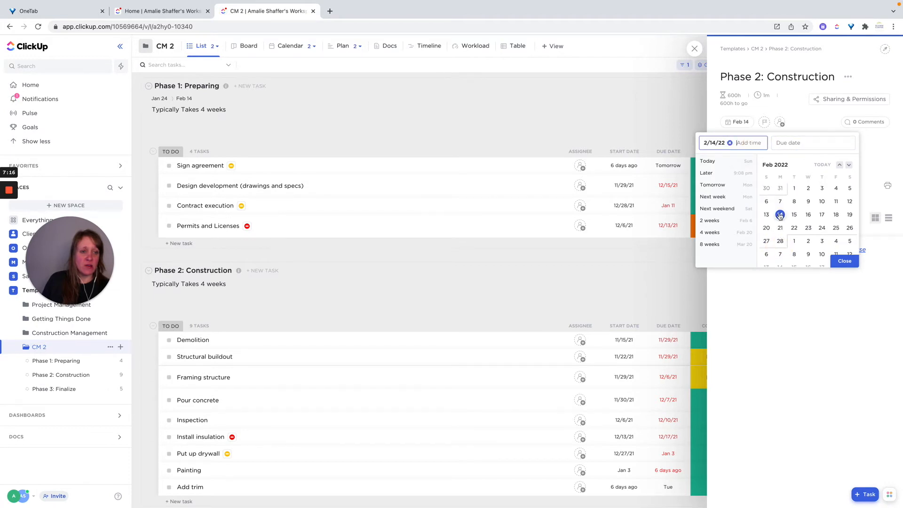
pyautogui.click(796, 148)
pyautogui.click(780, 253)
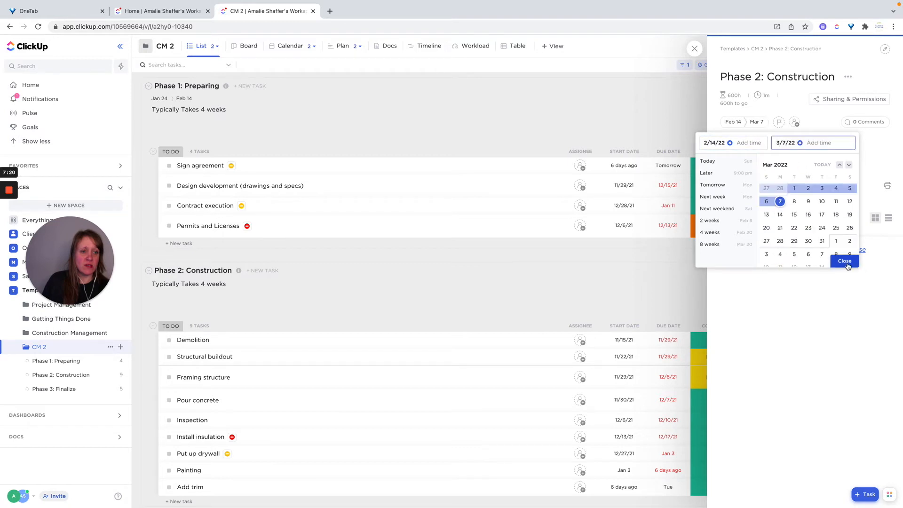
pyautogui.click(847, 266)
pyautogui.click(694, 48)
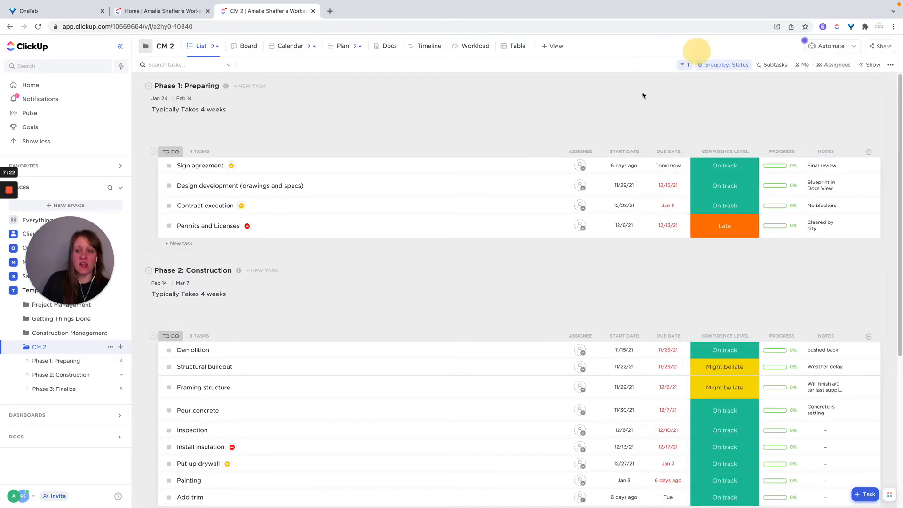
# Group the CM 2 List view by the Confidence Level custom field and look through the grouped tasks
pyautogui.scroll(-2, 369, 284)
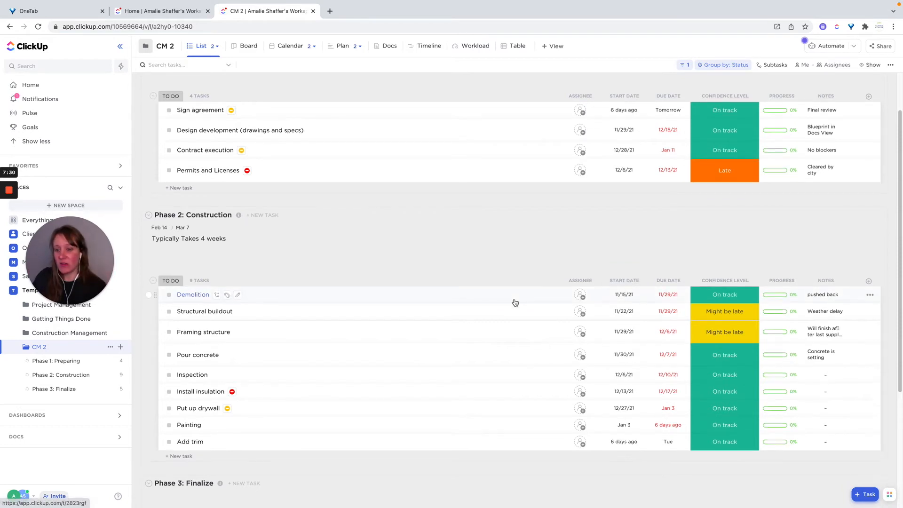
pyautogui.scroll(-3, 514, 300)
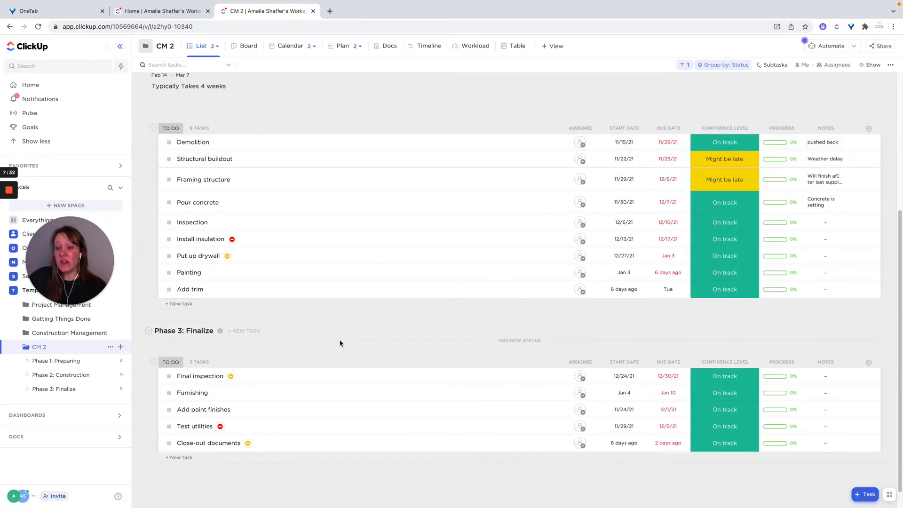
pyautogui.scroll(4, 339, 343)
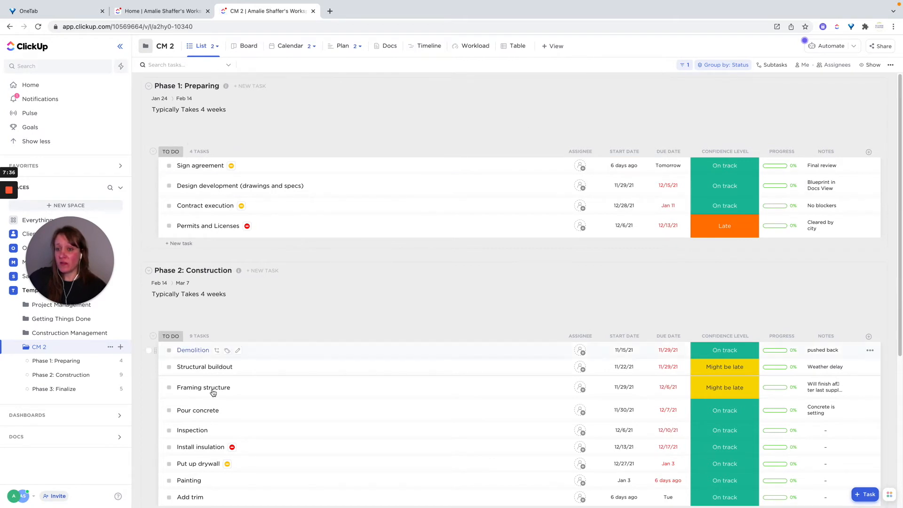
pyautogui.click(720, 68)
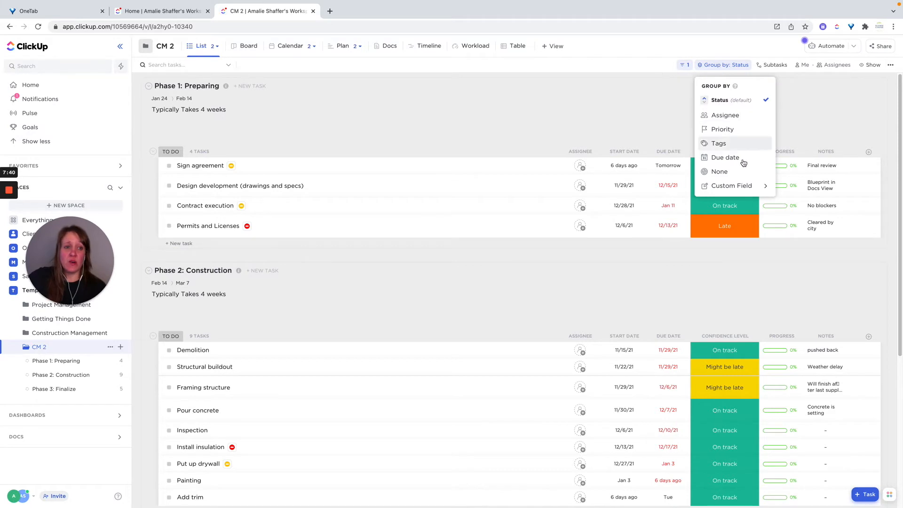
pyautogui.click(732, 193)
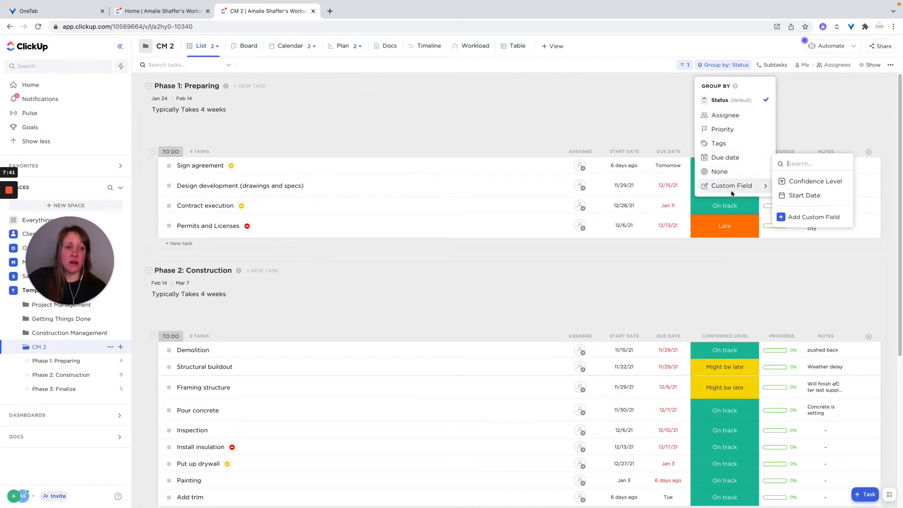
pyautogui.click(806, 182)
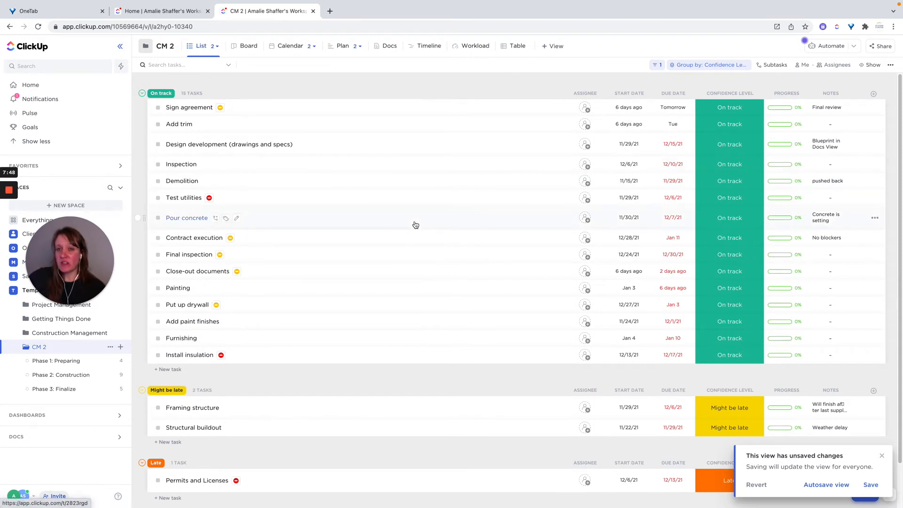
pyautogui.scroll(-2, 415, 225)
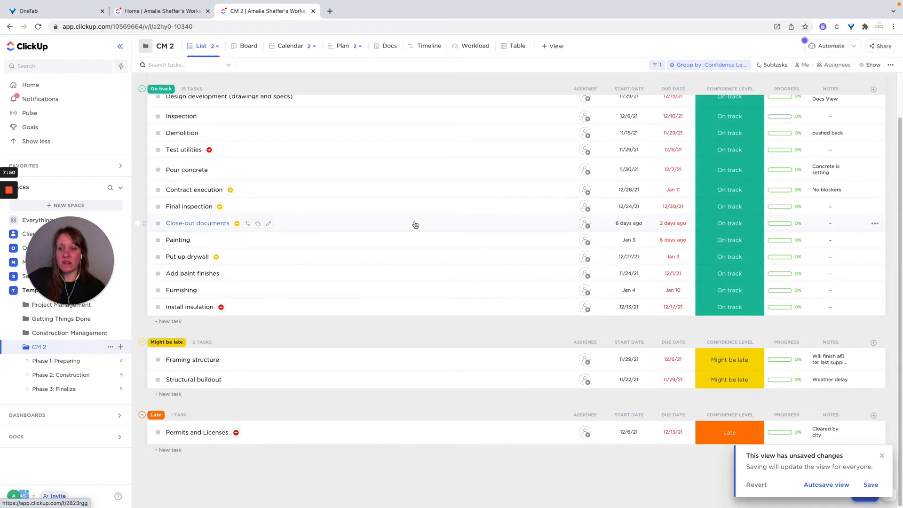
pyautogui.scroll(2, 429, 220)
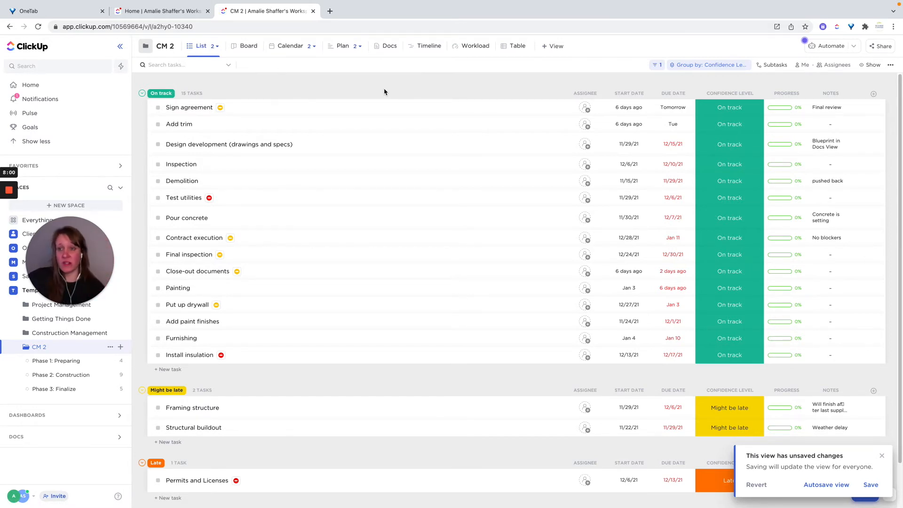
# Return the CM 2 List view to grouping by Status and save the view
pyautogui.click(701, 68)
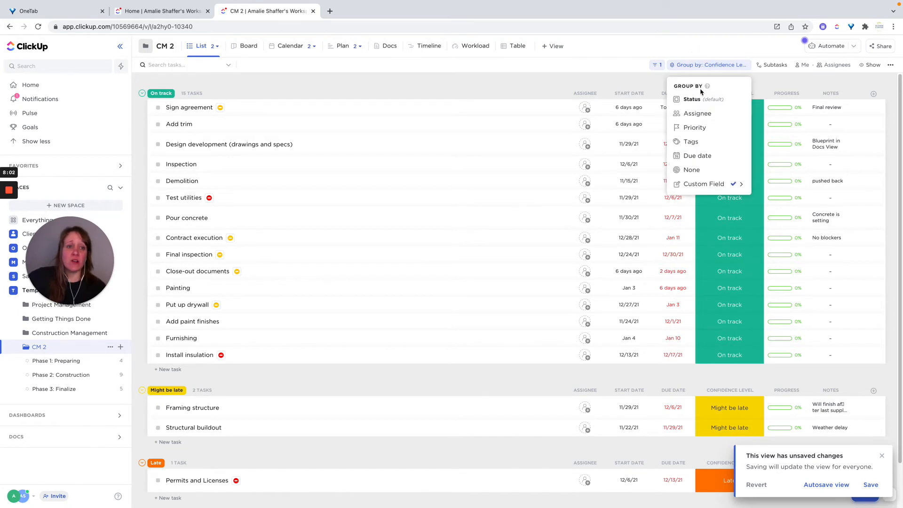
pyautogui.click(692, 101)
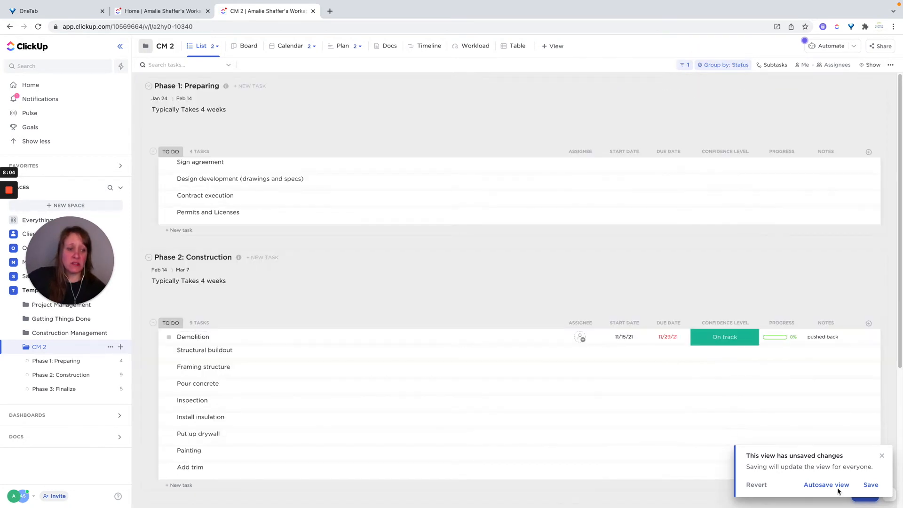
pyautogui.click(869, 484)
# Open the Phase 1: Preparing list and turn on the display of empty statuses
pyautogui.click(52, 362)
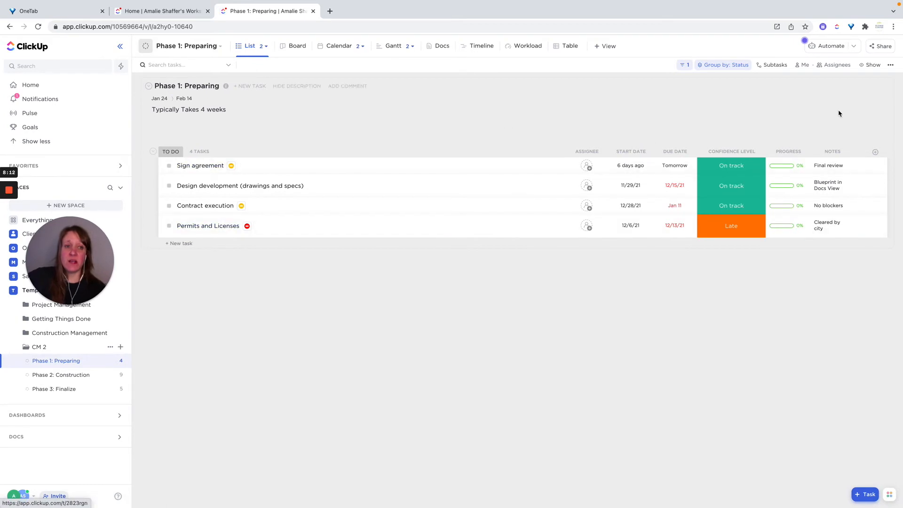
pyautogui.click(870, 65)
pyautogui.click(883, 172)
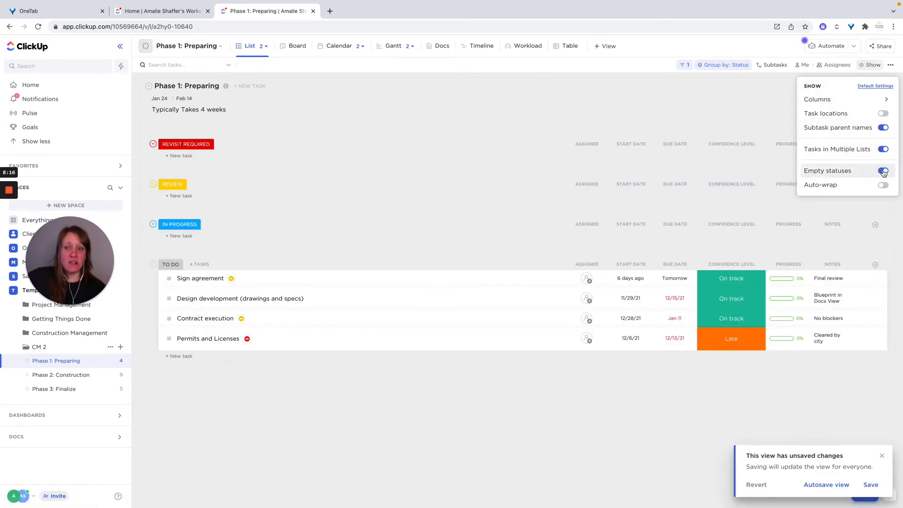
pyautogui.click(704, 93)
# Reverse the Status group order so To Do comes first, and save the Phase 1: Preparing view
pyautogui.click(728, 65)
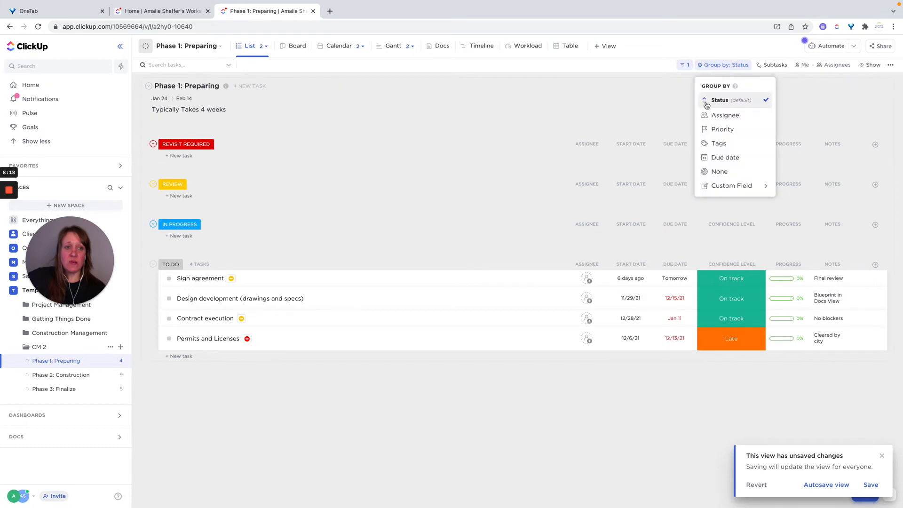
pyautogui.click(705, 101)
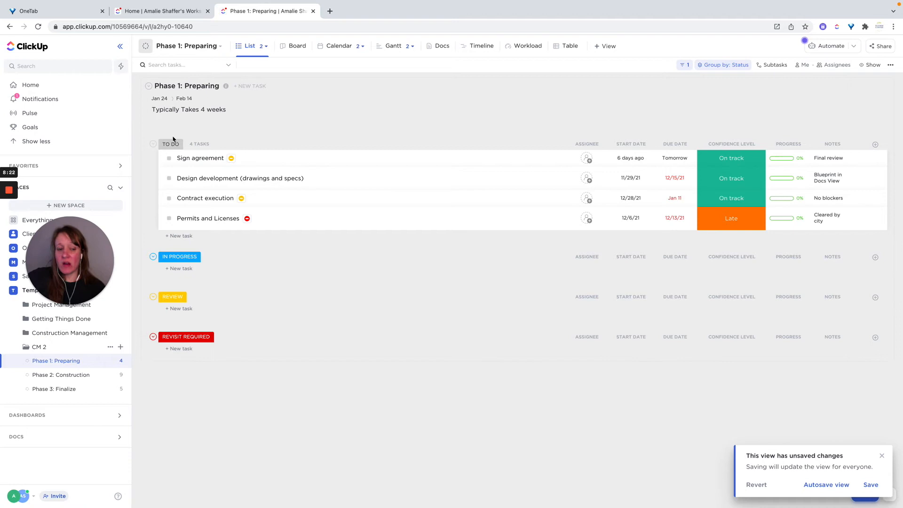
pyautogui.click(870, 484)
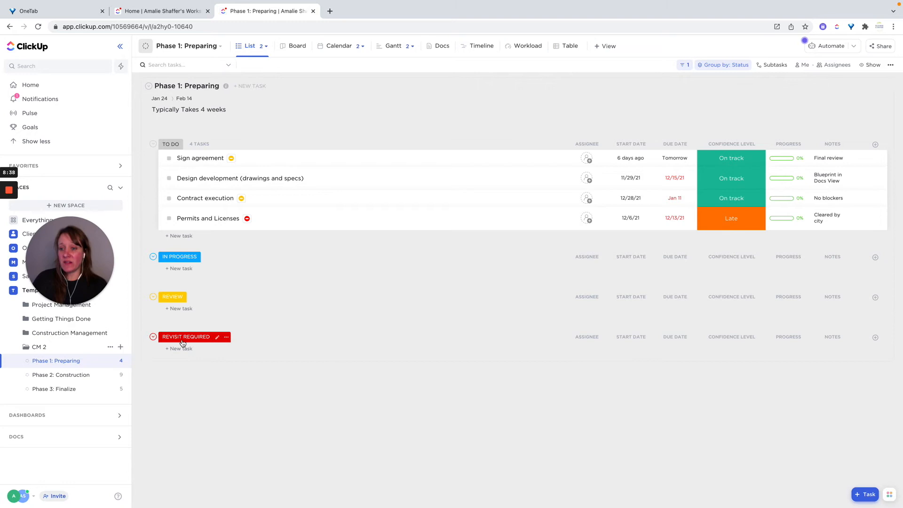
# Examine the status settings of the Phase 1: Preparing list, including the Custom option, and leave without saving
pyautogui.click(121, 362)
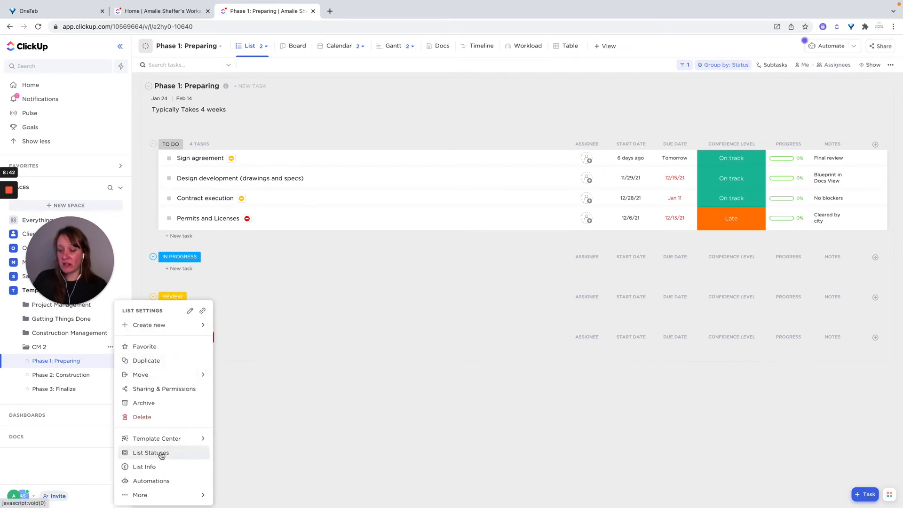
pyautogui.click(160, 454)
pyautogui.click(296, 134)
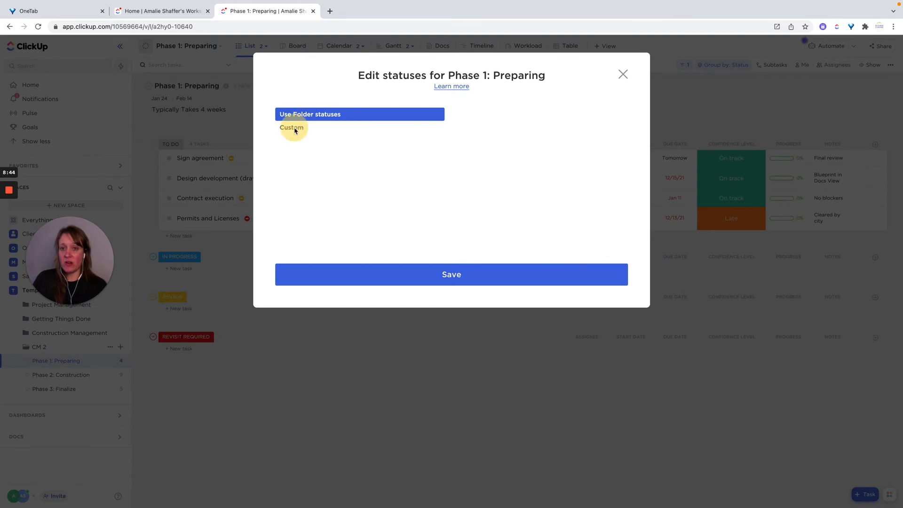
pyautogui.click(623, 75)
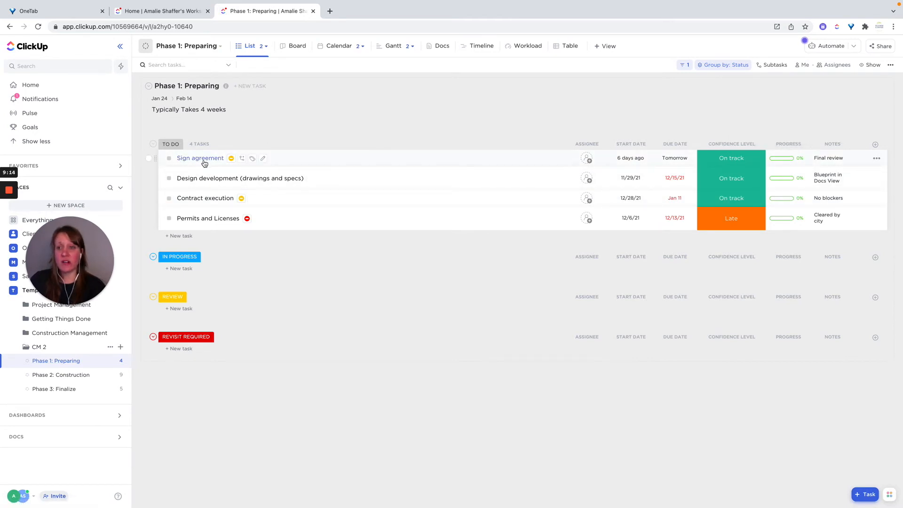
# Examine the dependencies of the Sign agreement and Contract execution tasks
pyautogui.click(231, 159)
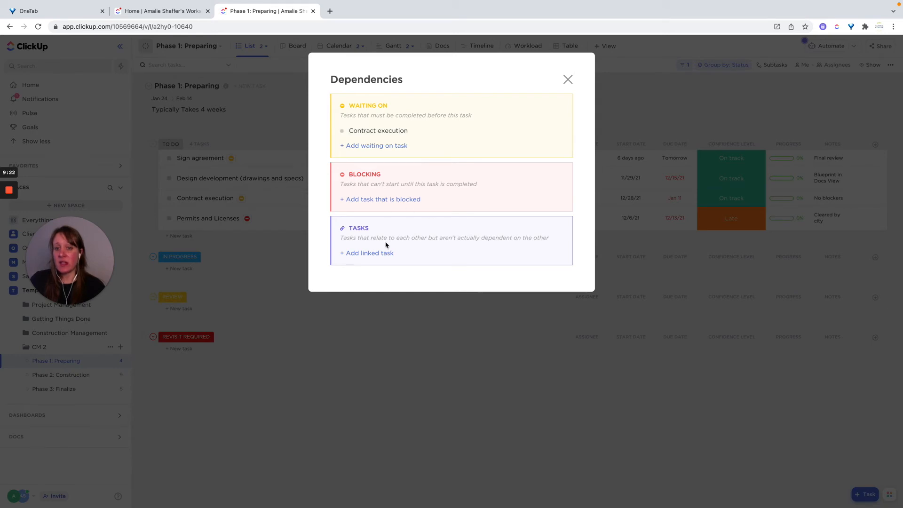
pyautogui.click(567, 80)
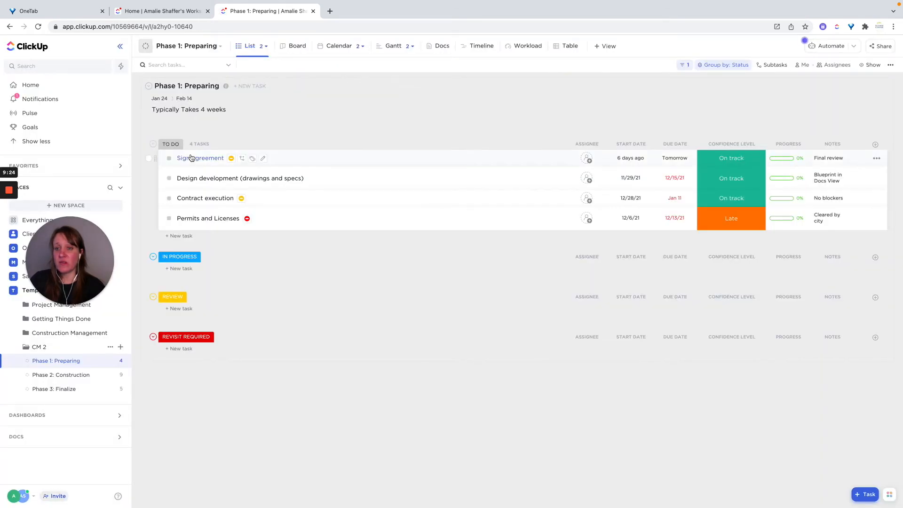
pyautogui.click(231, 158)
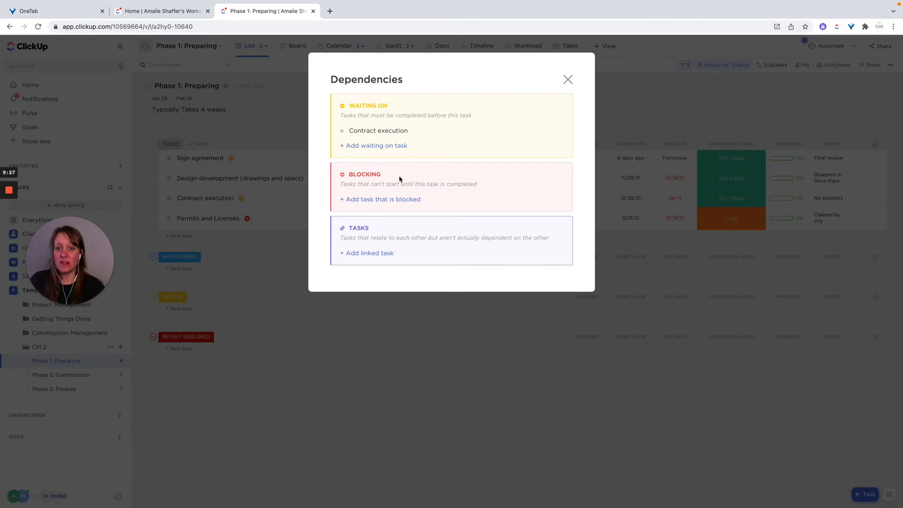
pyautogui.click(567, 80)
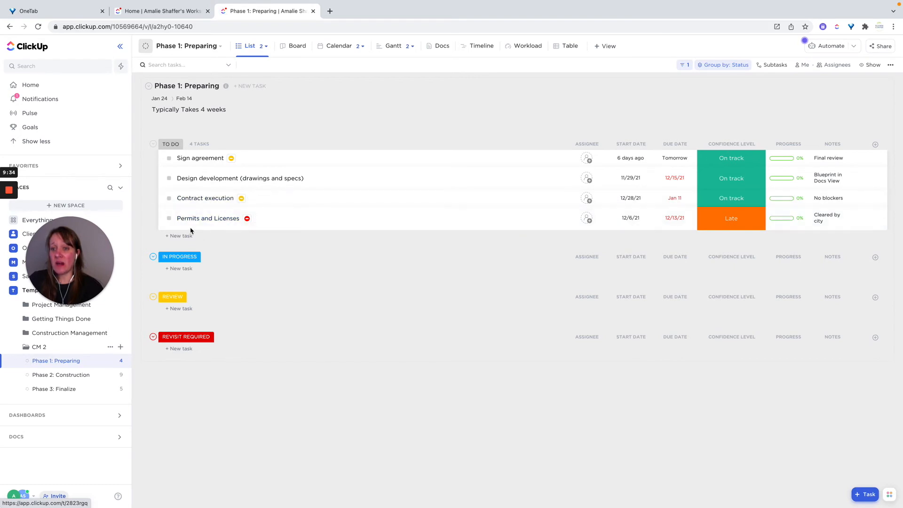
pyautogui.click(241, 198)
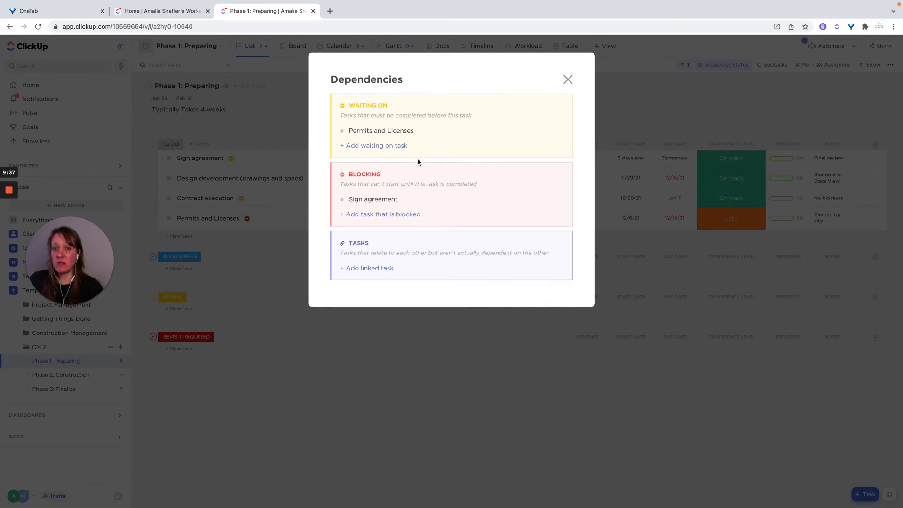
pyautogui.click(567, 80)
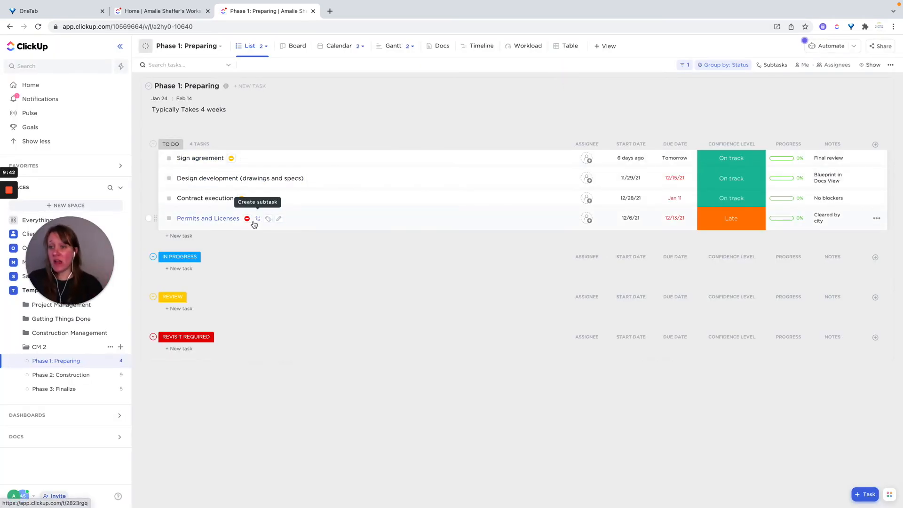
# Open the Sign agreement task, review its fields and subtask entry, and add a checklist
pyautogui.click(201, 158)
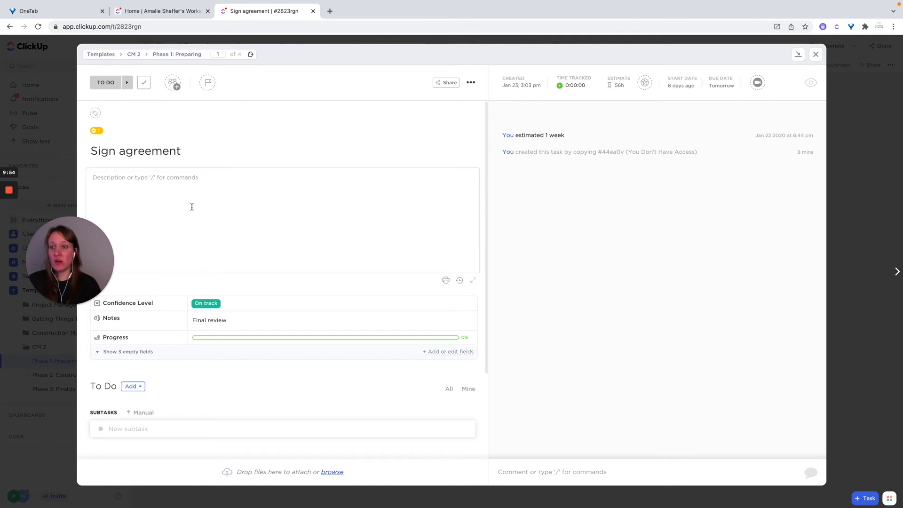
pyautogui.scroll(-2, 274, 311)
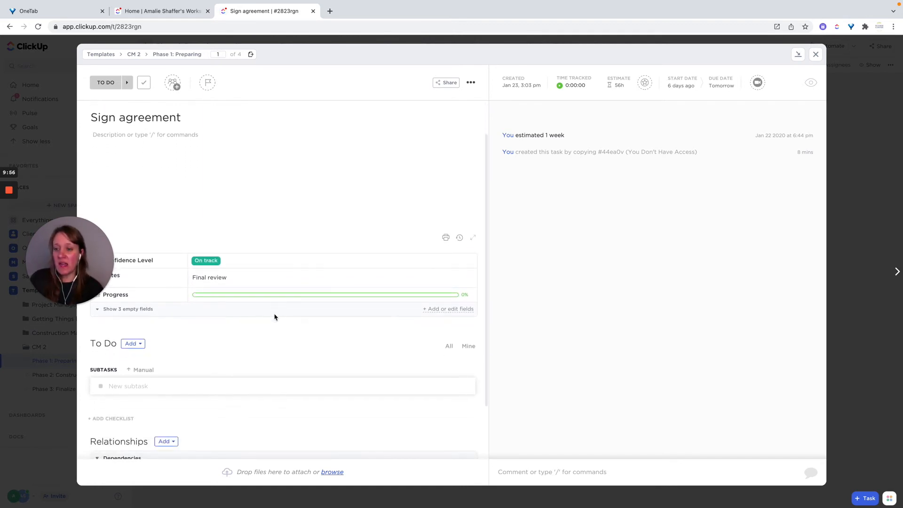
pyautogui.click(117, 384)
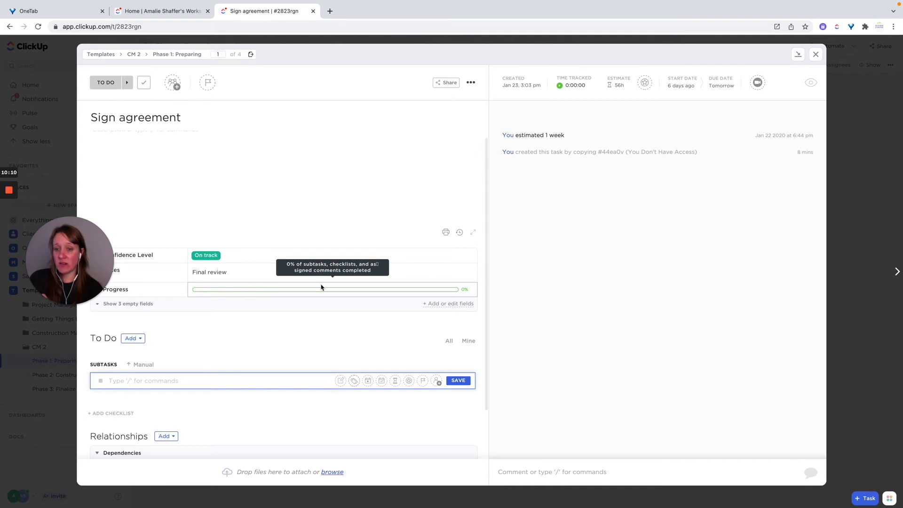
pyautogui.click(112, 414)
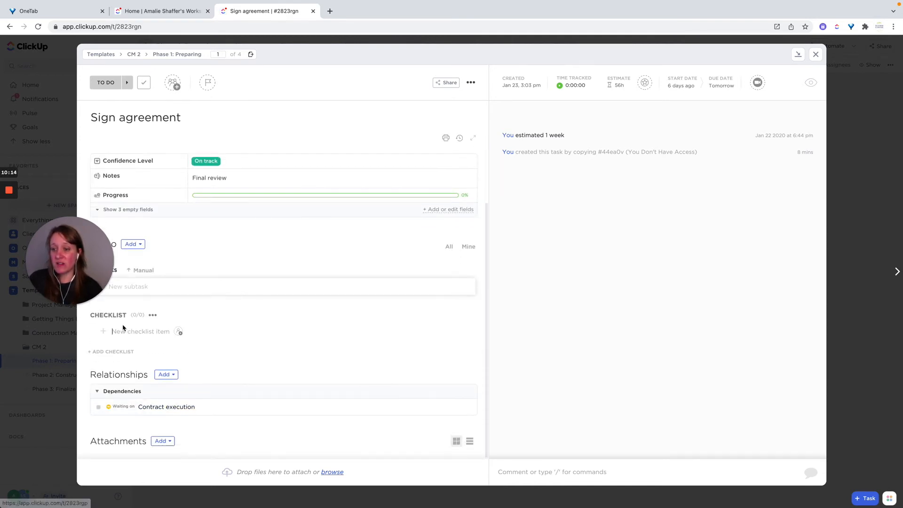
# Add the items Item 1 and Item 2 to the Sign agreement task's checklist
pyautogui.click(126, 332)
pyautogui.write('Item 1')
pyautogui.press('Return')
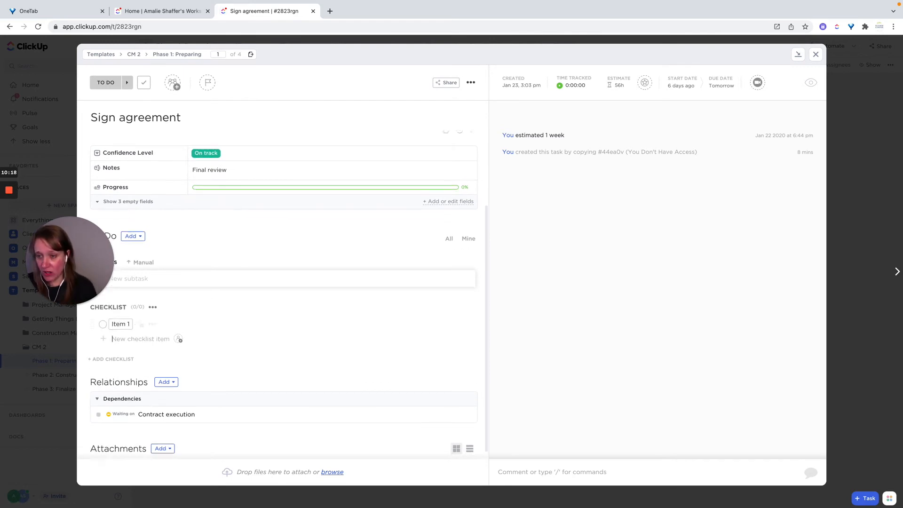
pyautogui.write('Item 2')
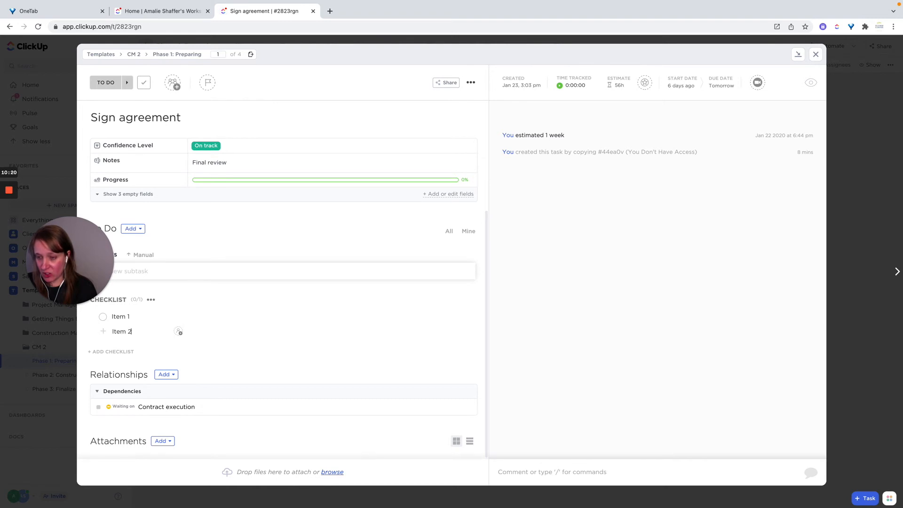
pyautogui.press('Return')
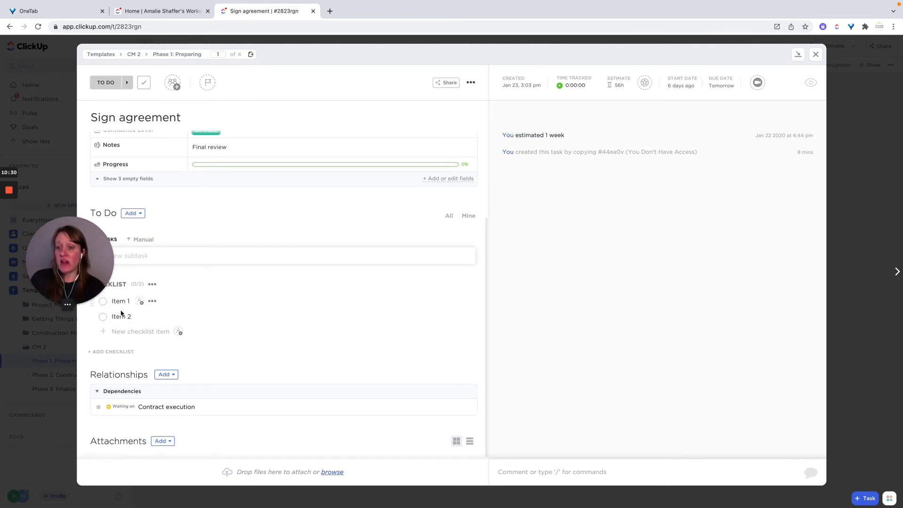
# Check off Item 1 and Item 2 in the checklist, uncheck both again, and close the Sign agreement task
pyautogui.moveTo(62, 245); pyautogui.dragTo(47, 328)
pyautogui.click(105, 303)
pyautogui.click(103, 302)
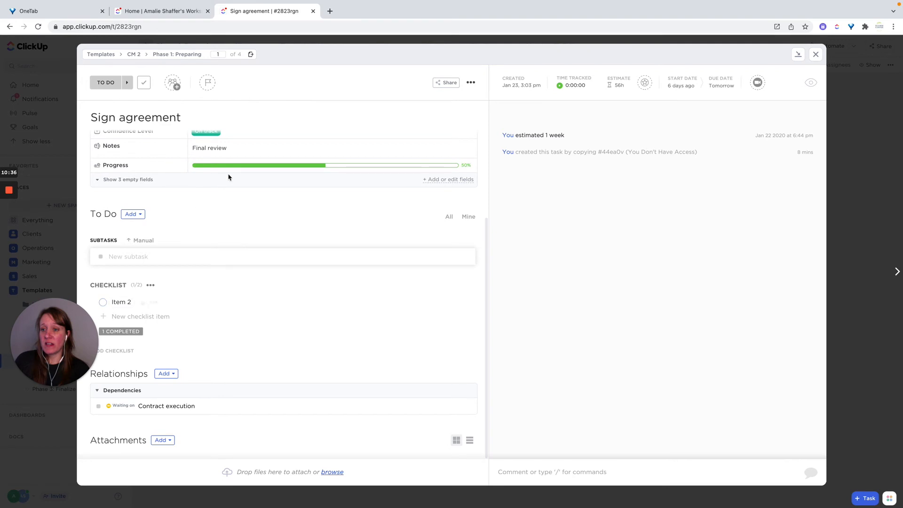
pyautogui.click(103, 302)
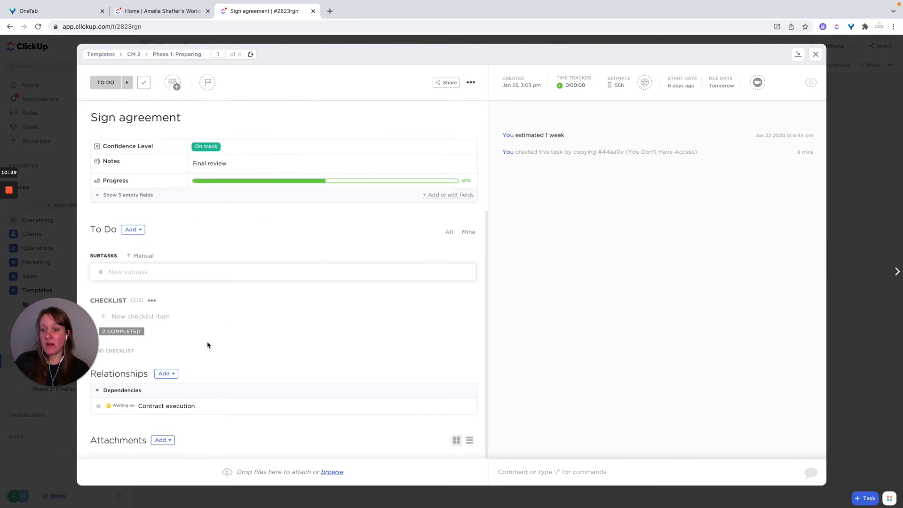
pyautogui.click(137, 332)
pyautogui.click(103, 301)
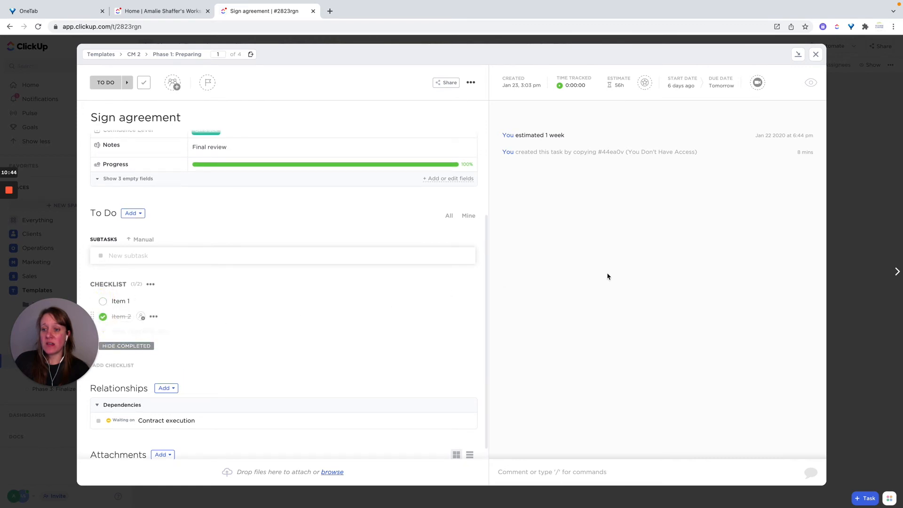
pyautogui.click(816, 54)
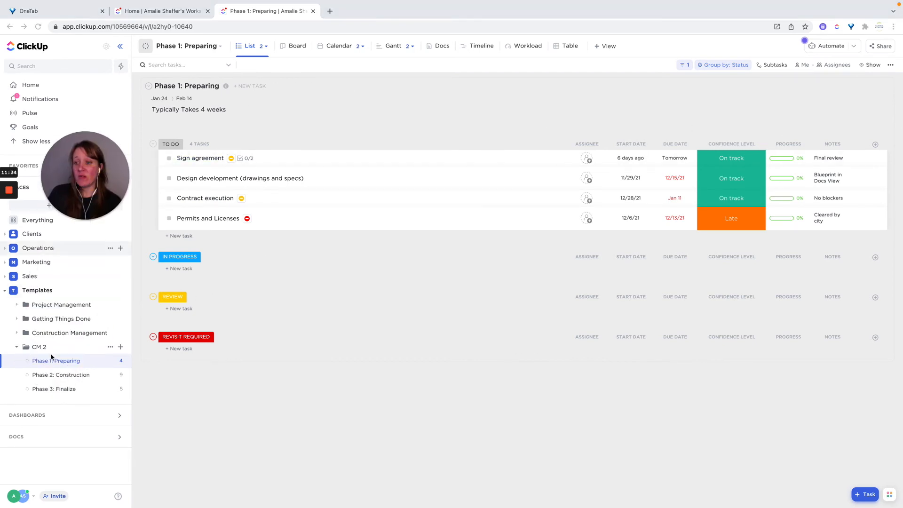
# Show empty statuses in the Phase 2: Construction list, order its Status groups with To Do first, and save the view
pyautogui.click(41, 376)
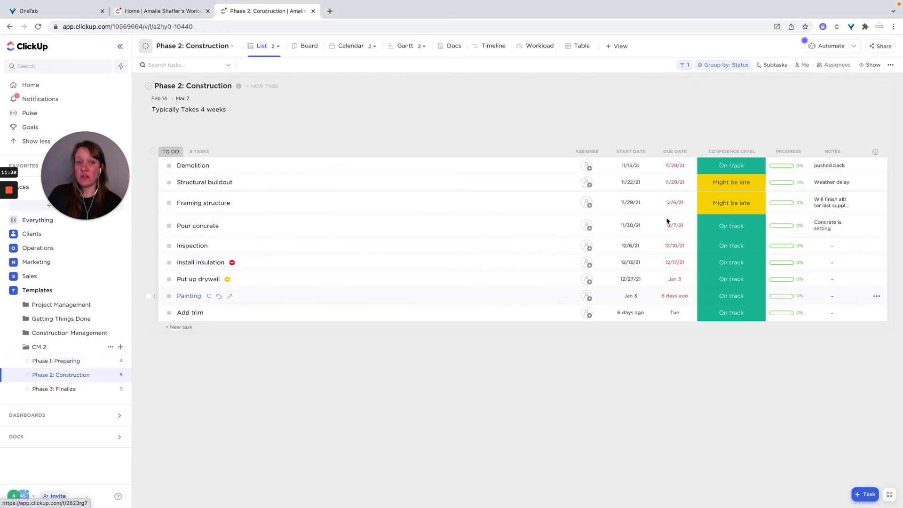
pyautogui.click(870, 65)
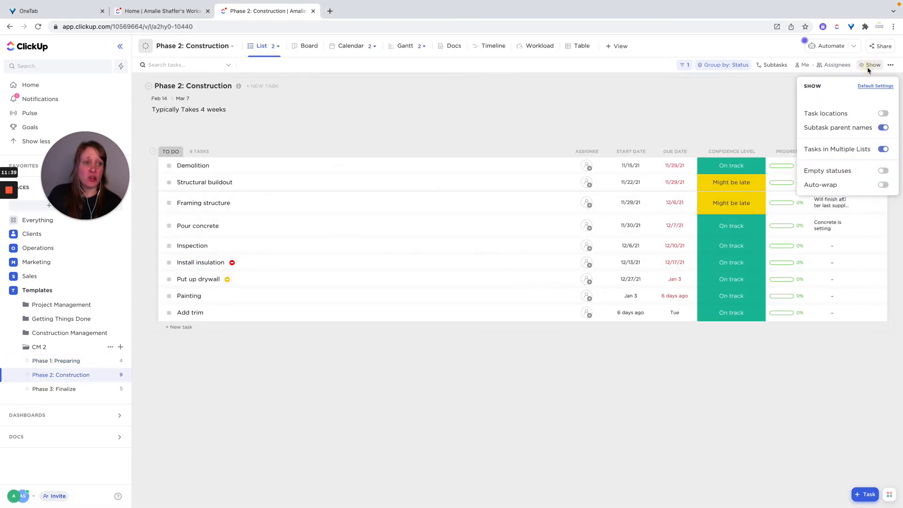
pyautogui.click(884, 171)
pyautogui.click(712, 69)
pyautogui.click(705, 102)
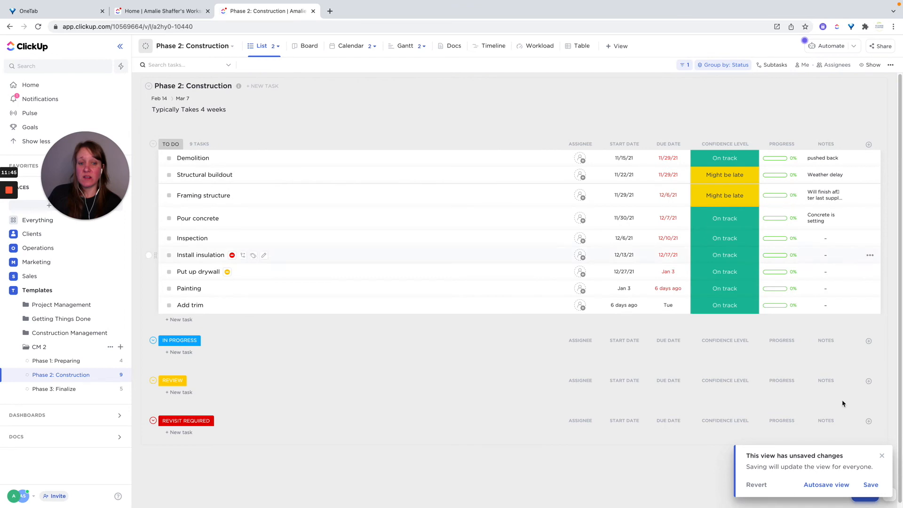
pyautogui.click(870, 485)
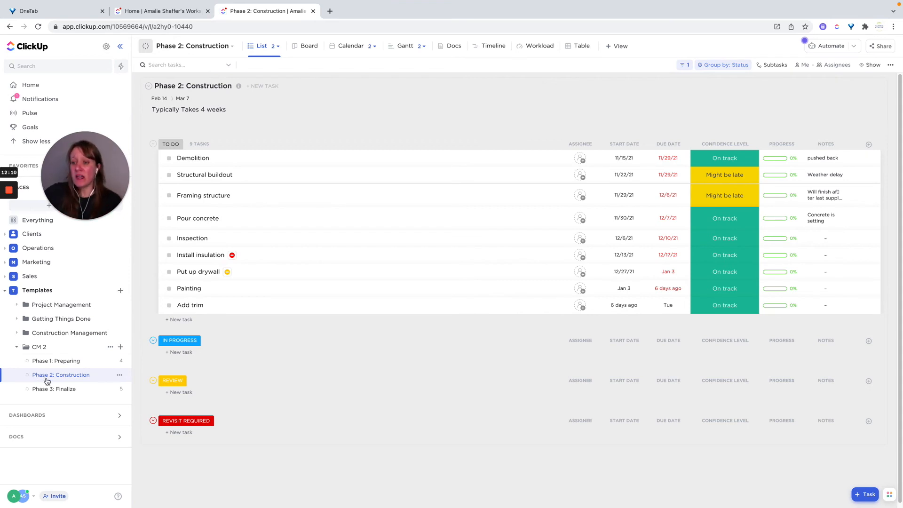
# Save the CM 2 folder as a new template named Construction PM Template
pyautogui.click(41, 347)
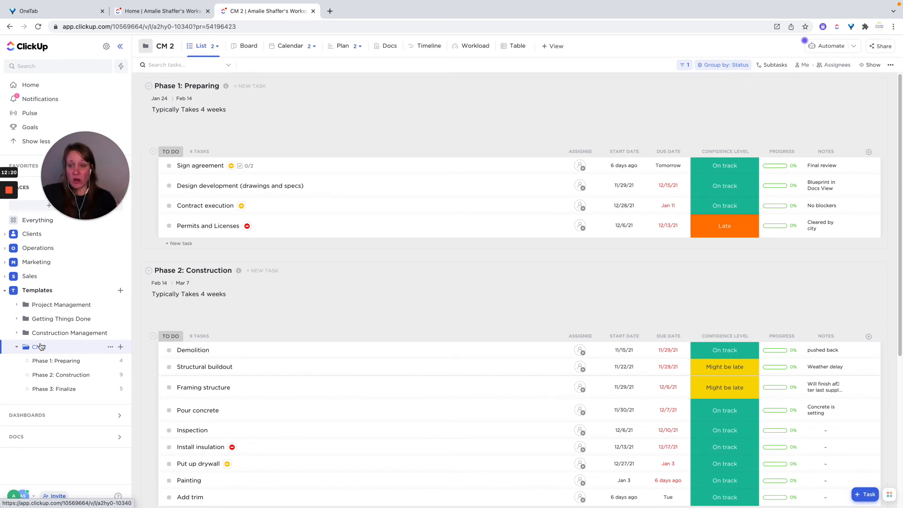
pyautogui.click(110, 349)
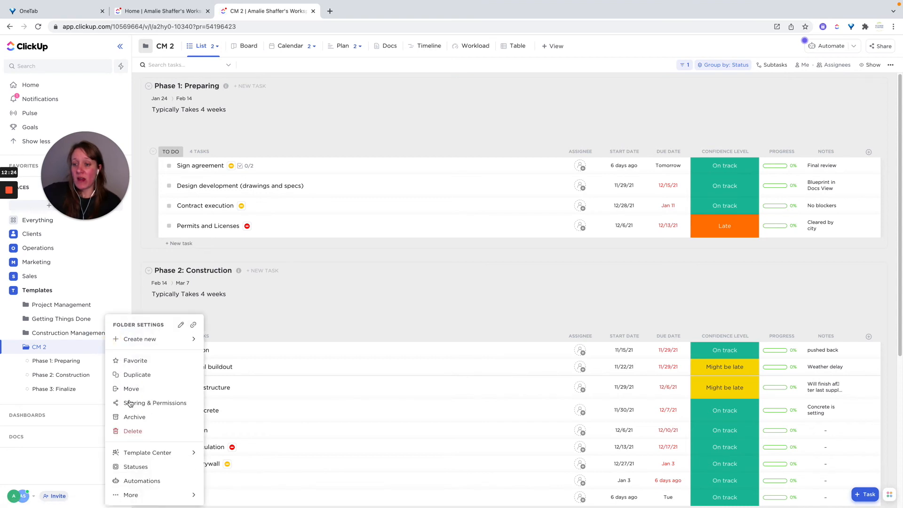
pyautogui.moveTo(141, 457)
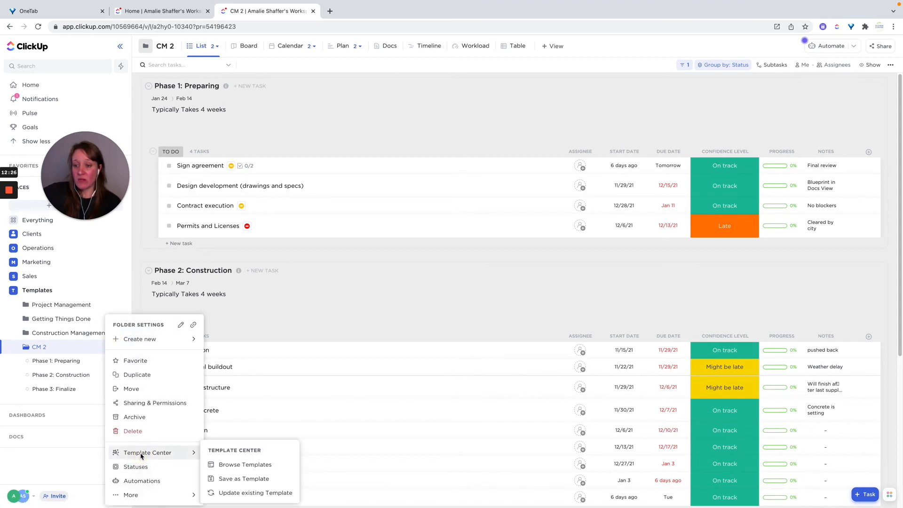
pyautogui.click(241, 479)
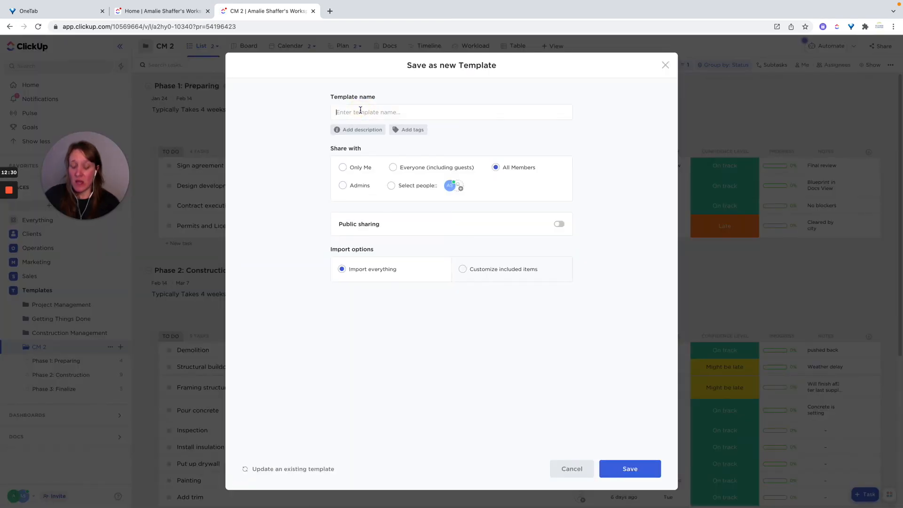
pyautogui.write('Construction')
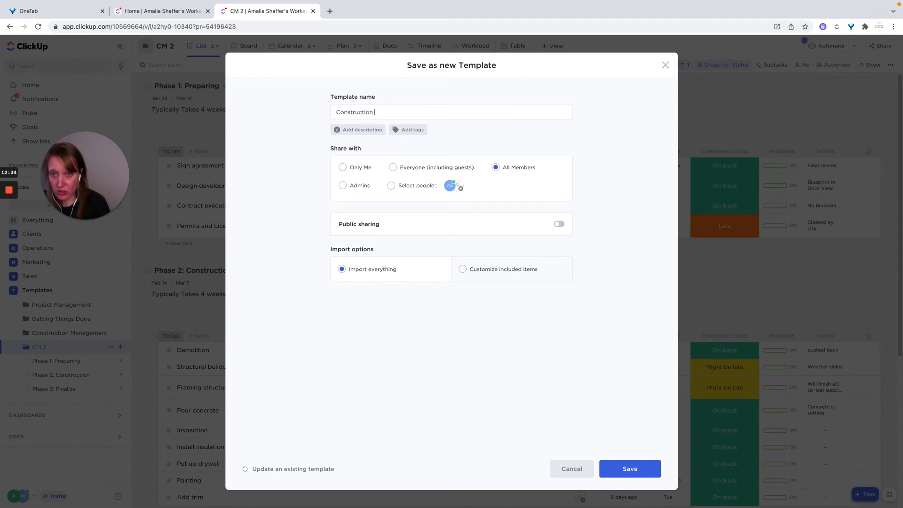
pyautogui.write('PM Template')
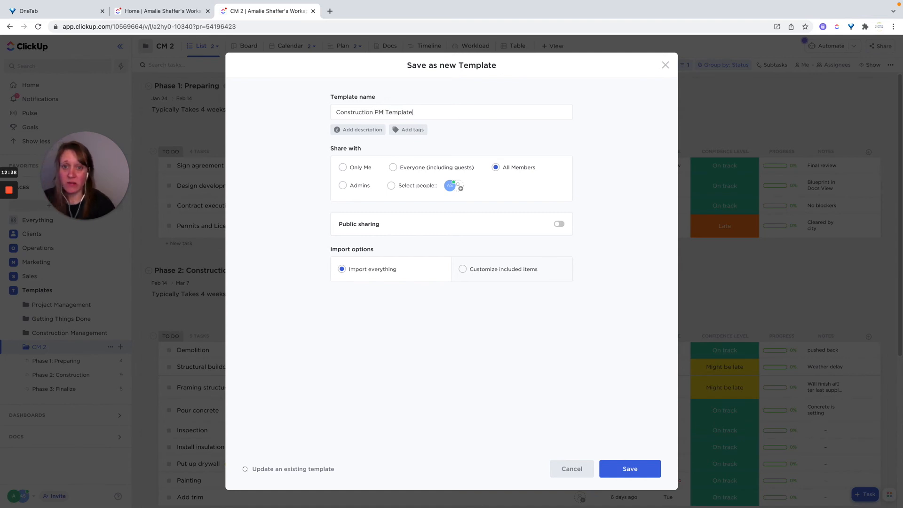
pyautogui.click(452, 325)
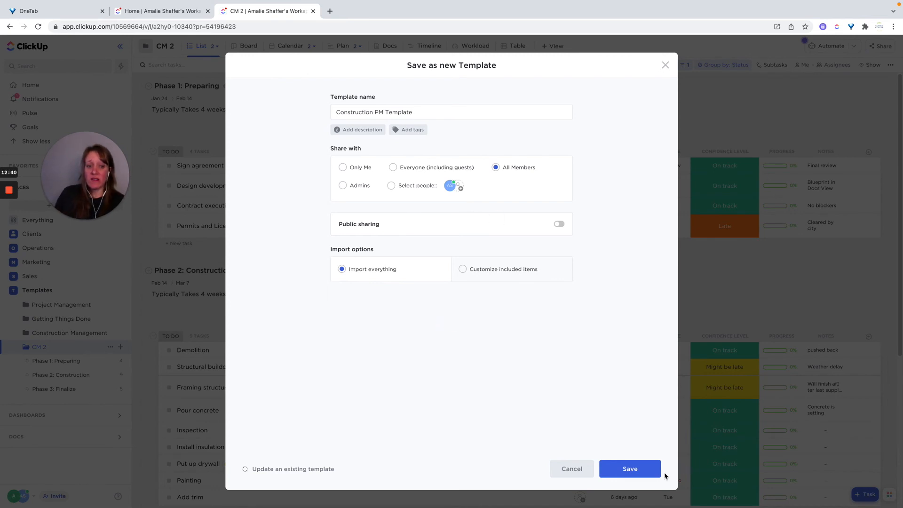
pyautogui.click(633, 468)
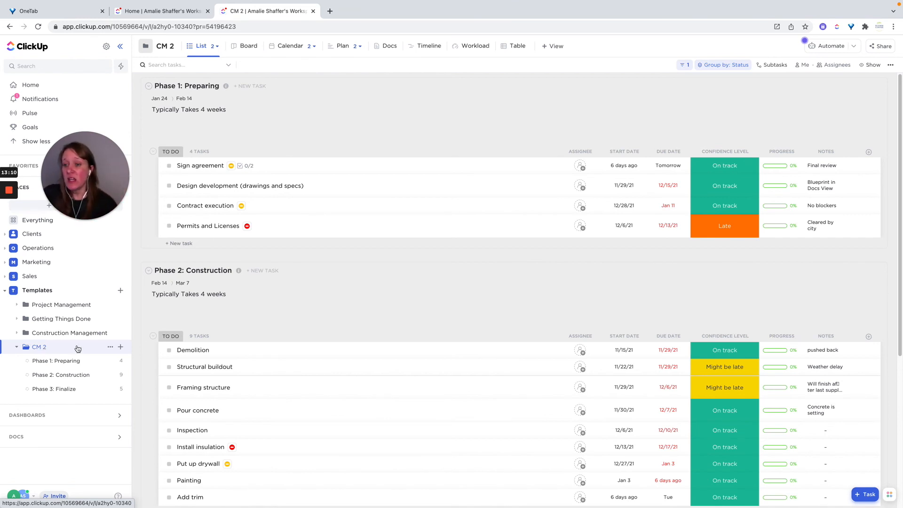
# Update the existing Construction PM Template from the CM 2 folder
pyautogui.click(111, 349)
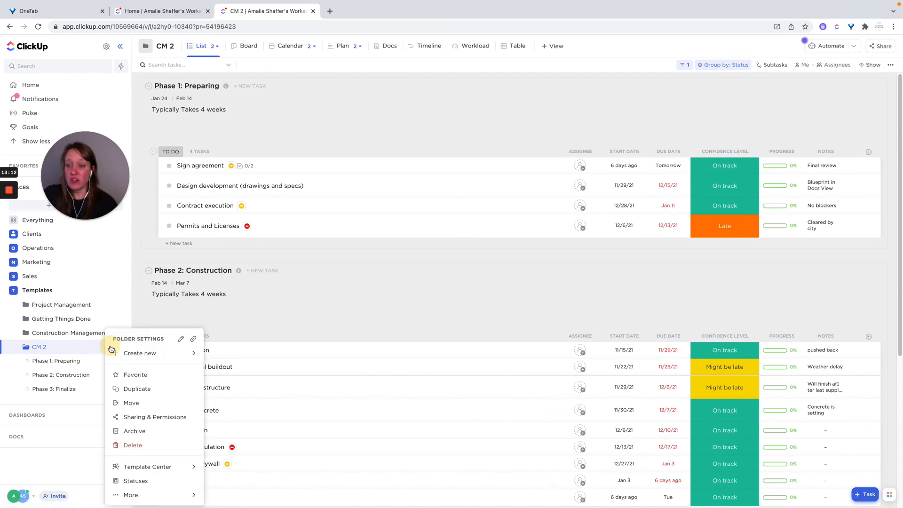
pyautogui.moveTo(160, 457)
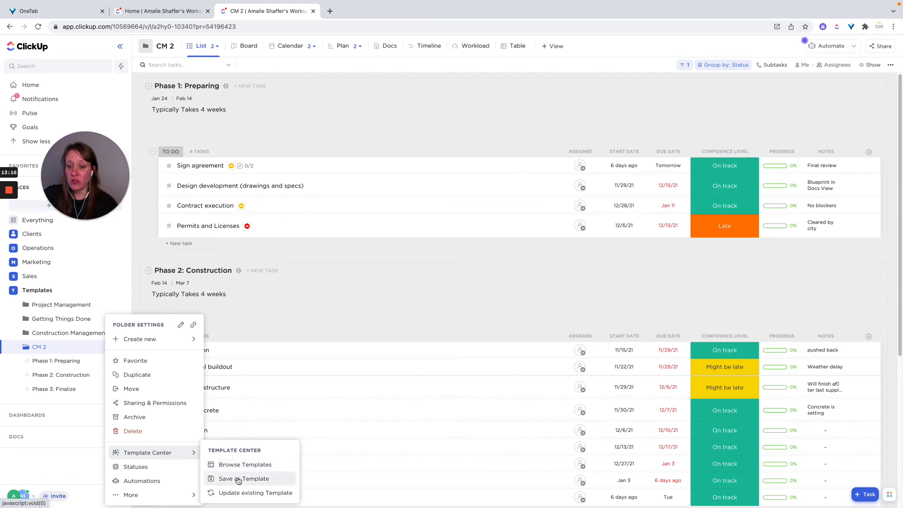
pyautogui.click(239, 492)
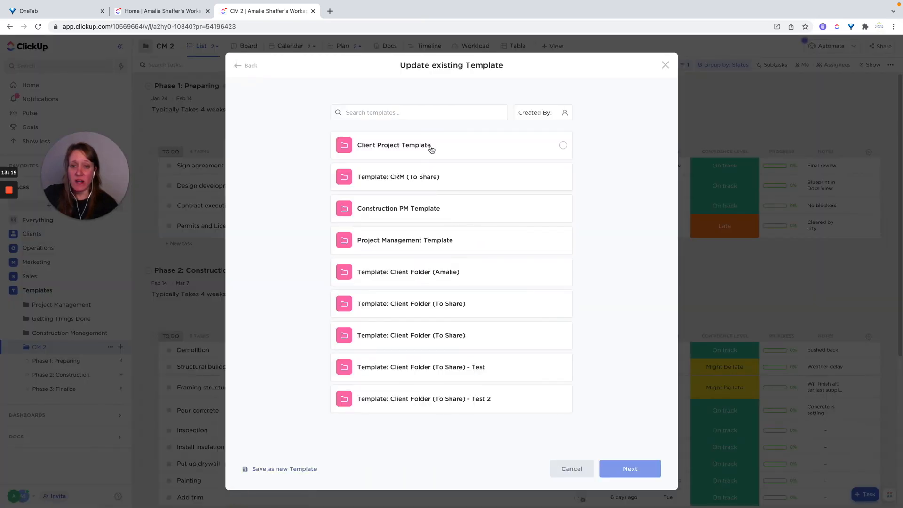
pyautogui.click(413, 209)
pyautogui.click(635, 473)
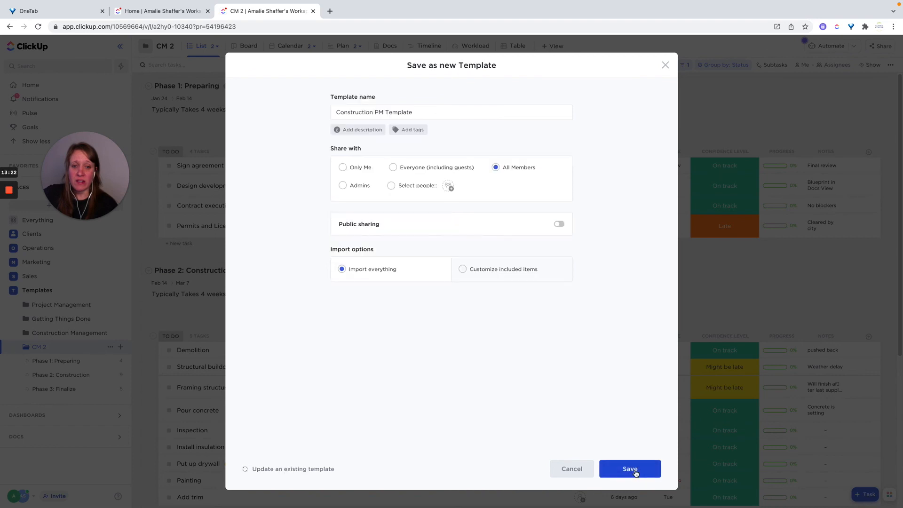
pyautogui.click(634, 471)
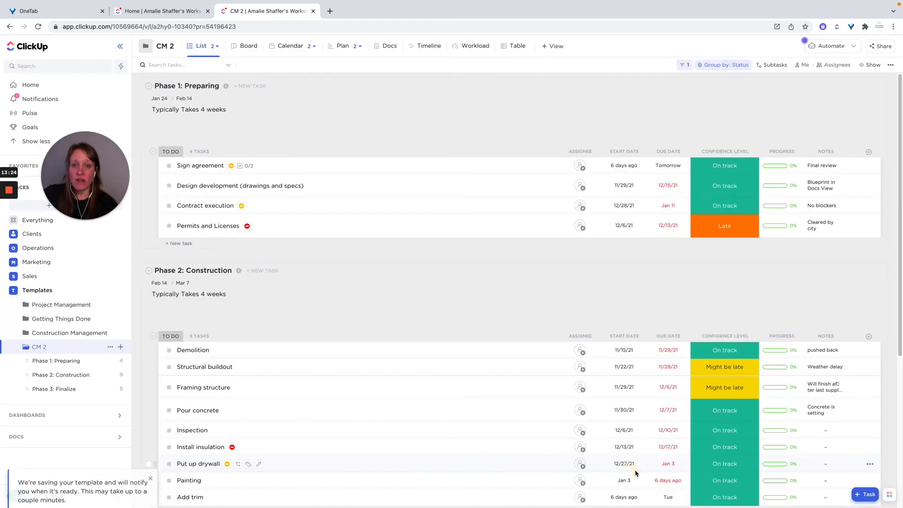